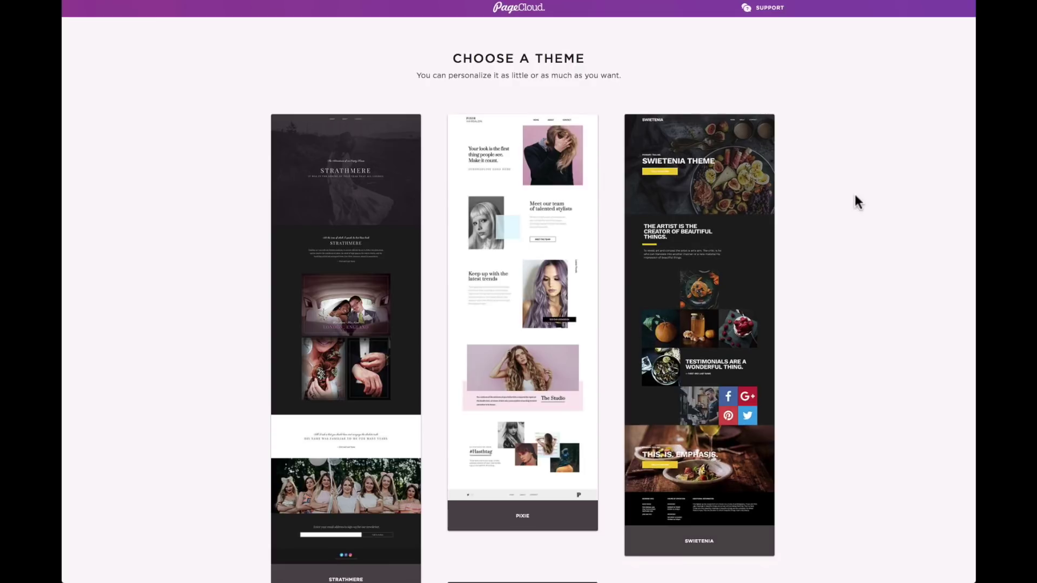
Browse the theme gallery and choose the Pixie theme.
{"action": "scroll", "coordinate": [838, 202], "scroll_direction": "down", "scroll_amount": 7}
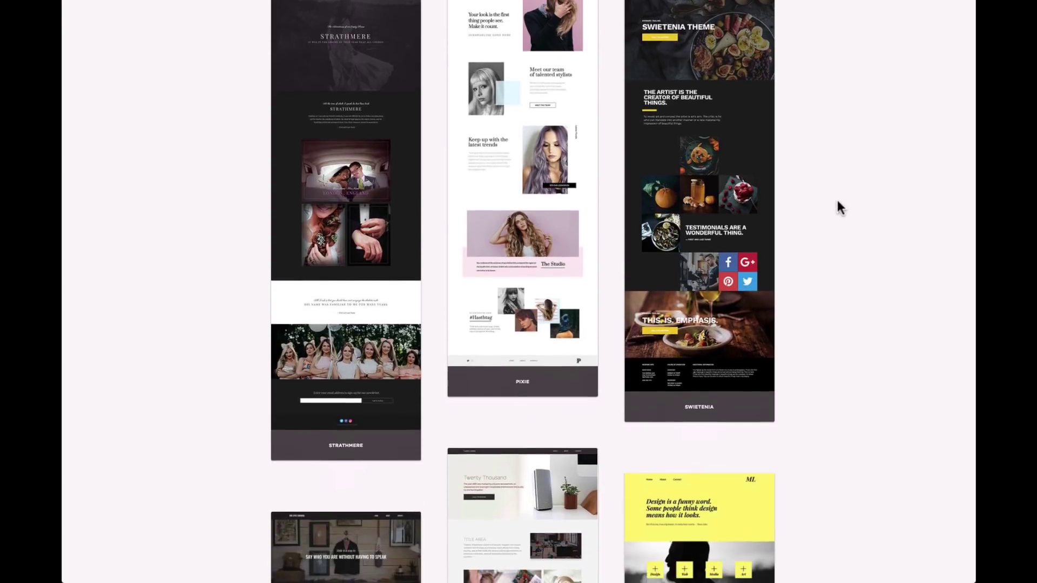
{"action": "scroll", "coordinate": [837, 202], "scroll_direction": "down", "scroll_amount": 7}
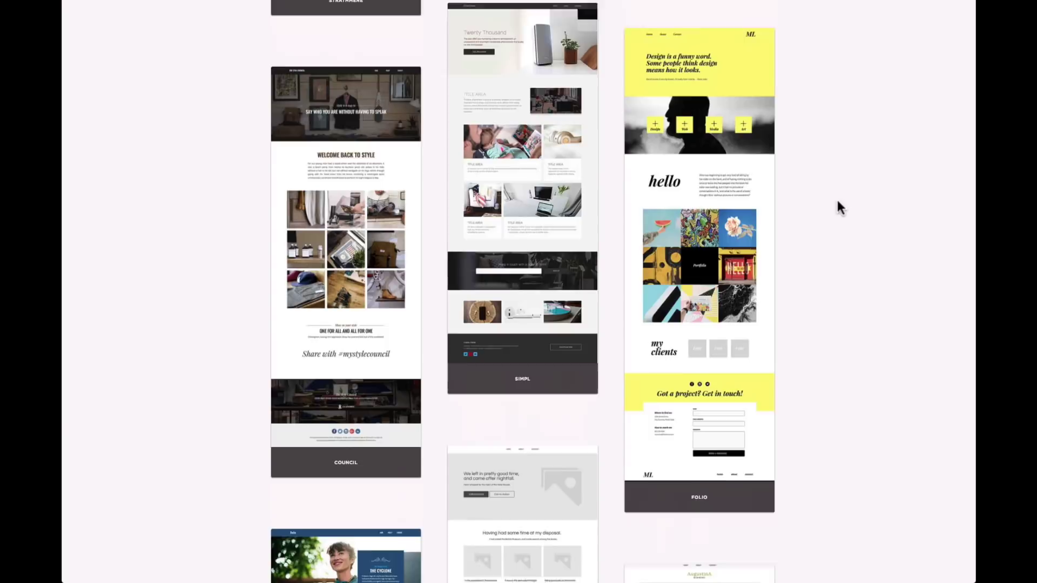
{"action": "scroll", "coordinate": [837, 203], "scroll_direction": "down", "scroll_amount": 8}
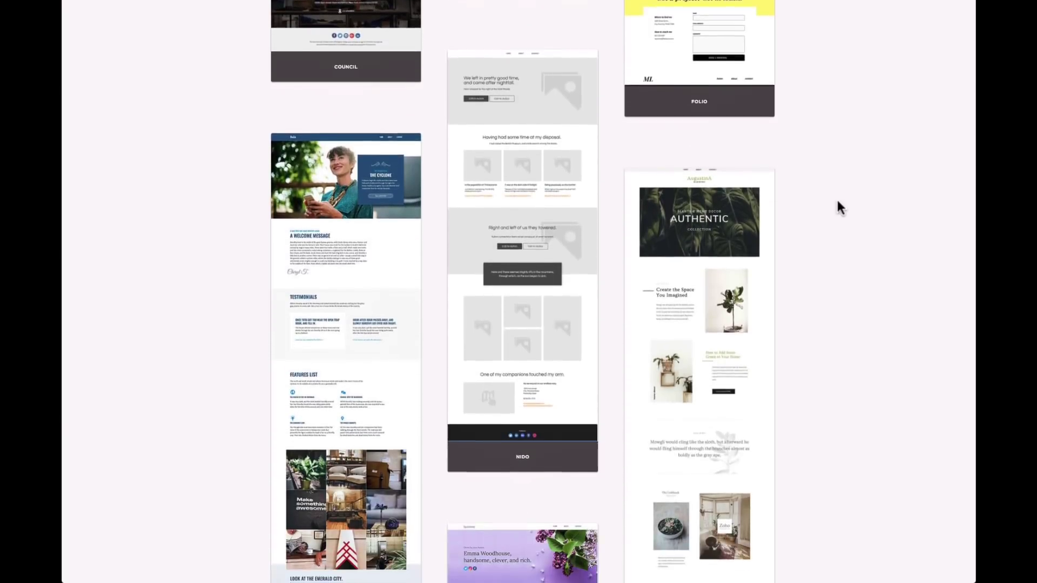
{"action": "scroll", "coordinate": [837, 202], "scroll_direction": "up", "scroll_amount": 8}
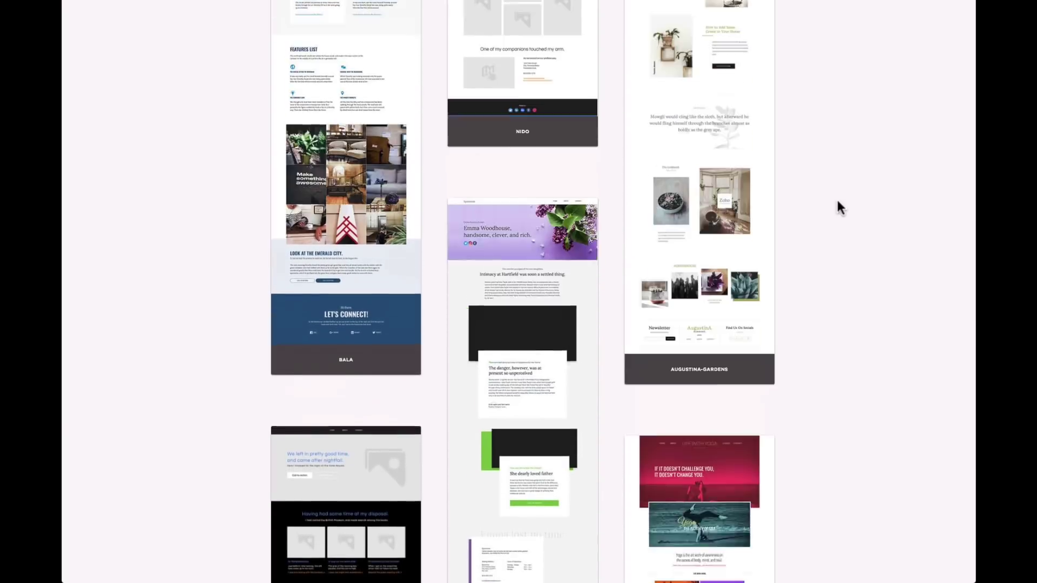
{"action": "scroll", "coordinate": [838, 202], "scroll_direction": "up", "scroll_amount": 10}
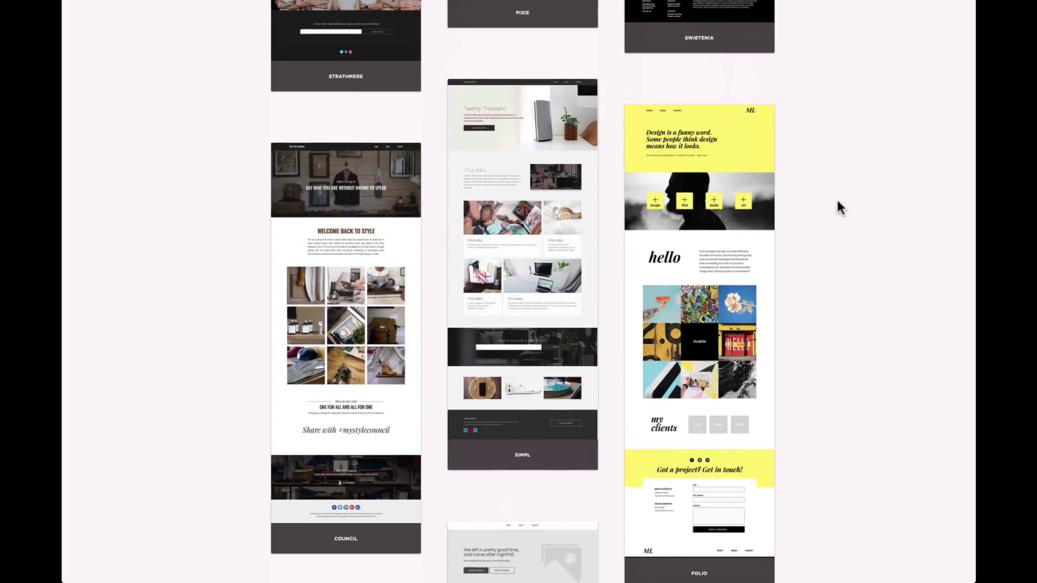
{"action": "scroll", "coordinate": [837, 203], "scroll_direction": "up", "scroll_amount": 4}
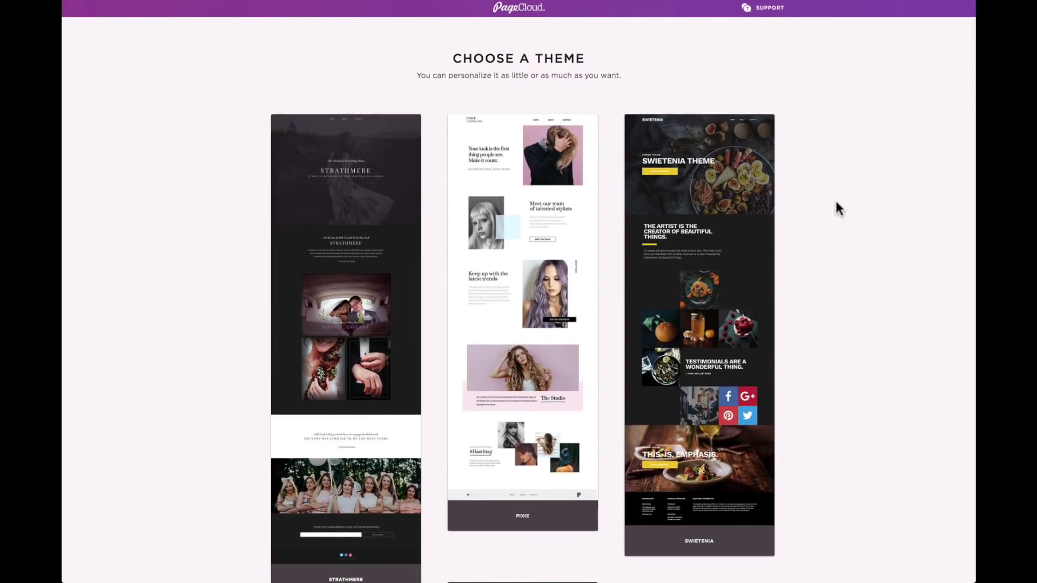
{"action": "mouse_move", "coordinate": [549, 236]}
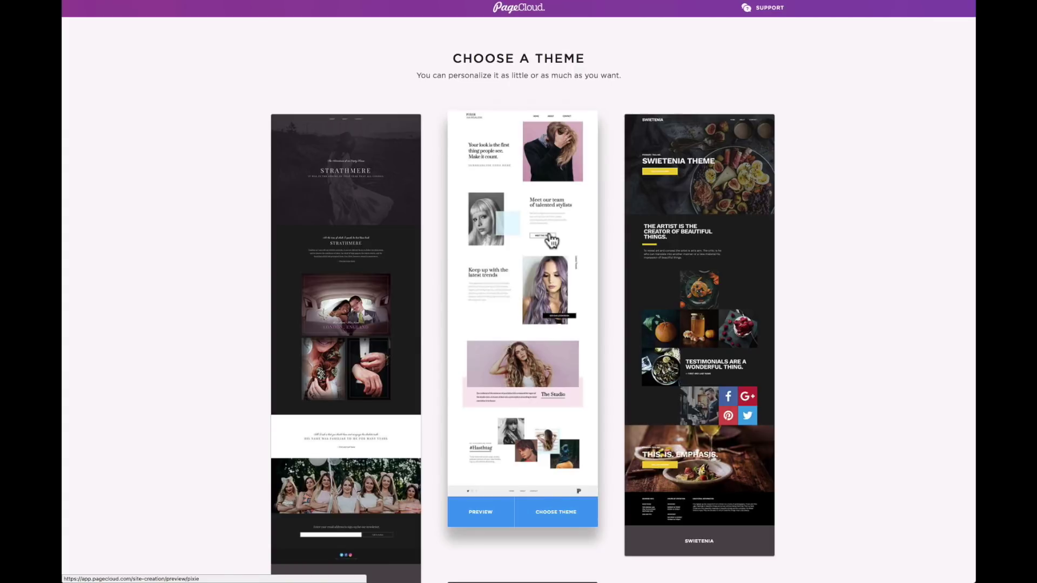
{"action": "left_click", "coordinate": [551, 240]}
Name the new site restaurant-site and continue to the editor.
{"action": "left_click", "coordinate": [724, 52]}
{"action": "left_click", "coordinate": [604, 238]}
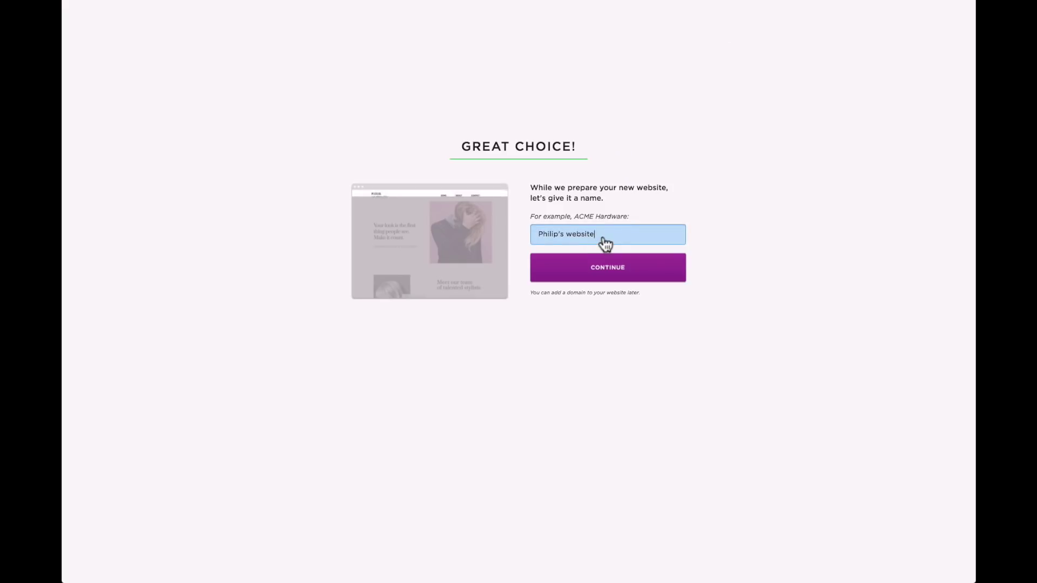
{"action": "key", "text": "ctrl+a"}
{"action": "type", "text": "restaurant"}
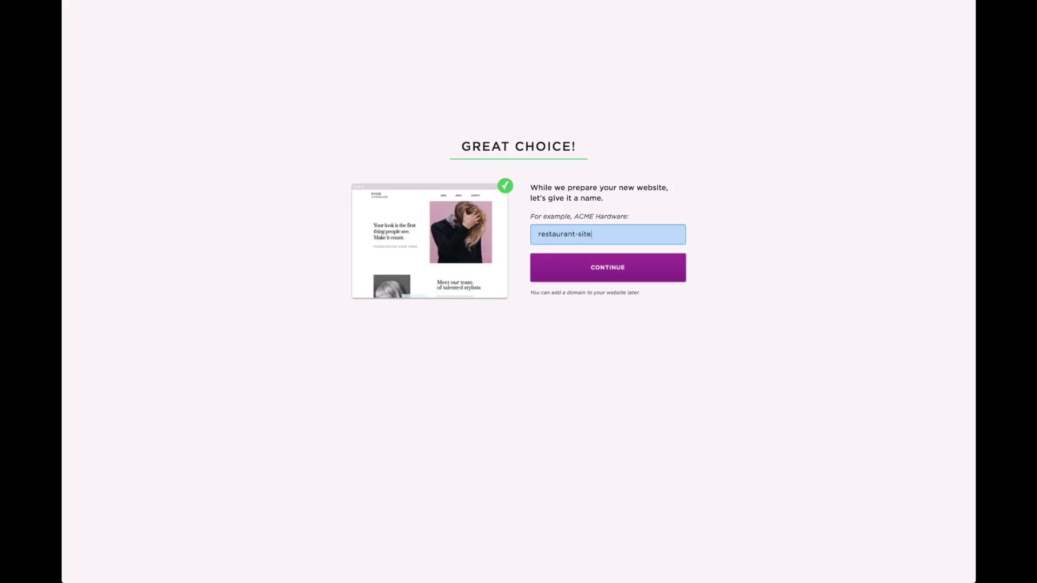
{"action": "left_click", "coordinate": [604, 267]}
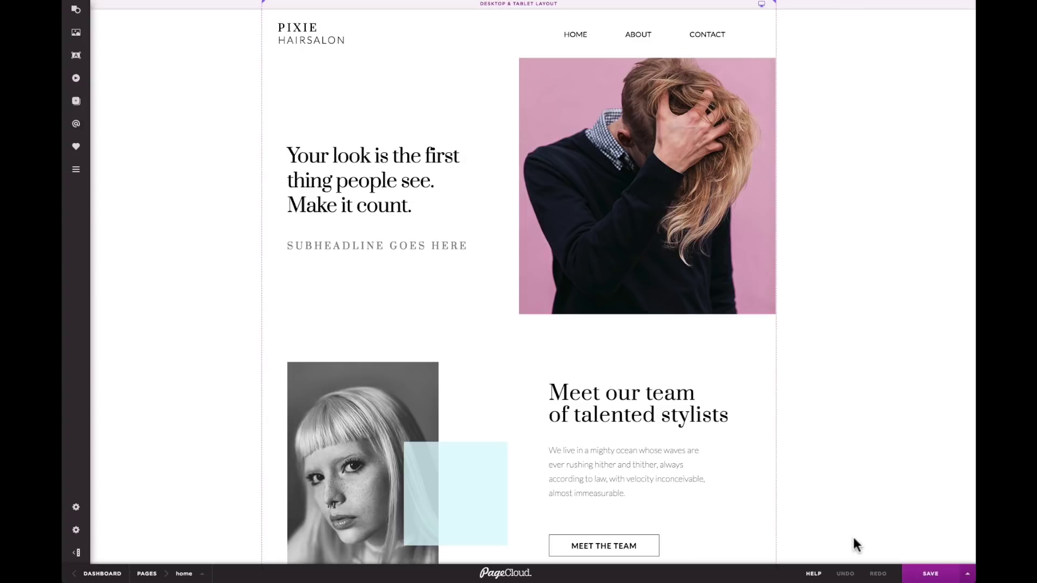
Show the help and live-chat options, then dismiss them.
{"action": "left_click", "coordinate": [817, 575]}
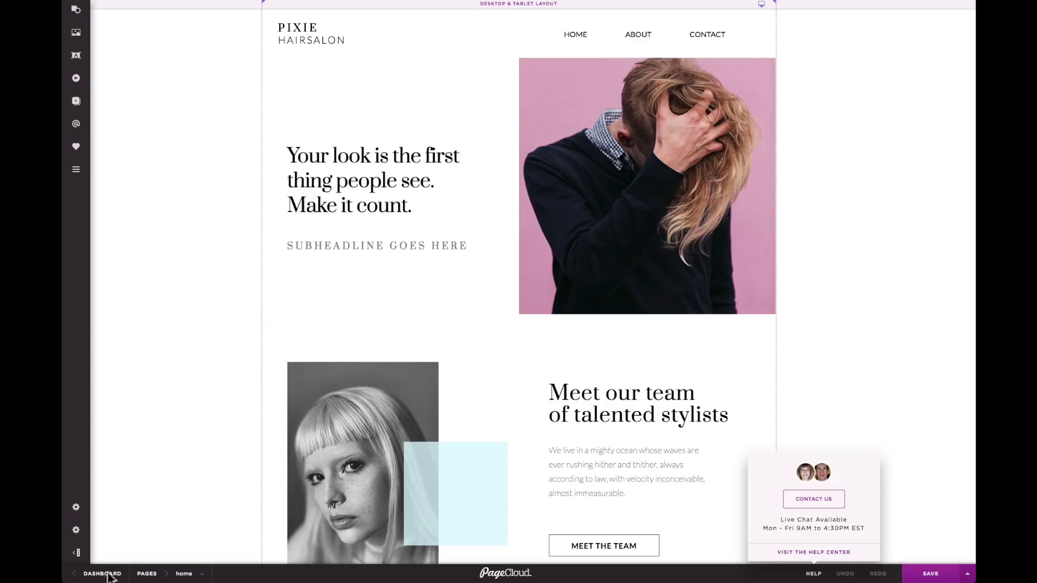
{"action": "left_click", "coordinate": [167, 577]}
{"action": "left_click", "coordinate": [169, 577]}
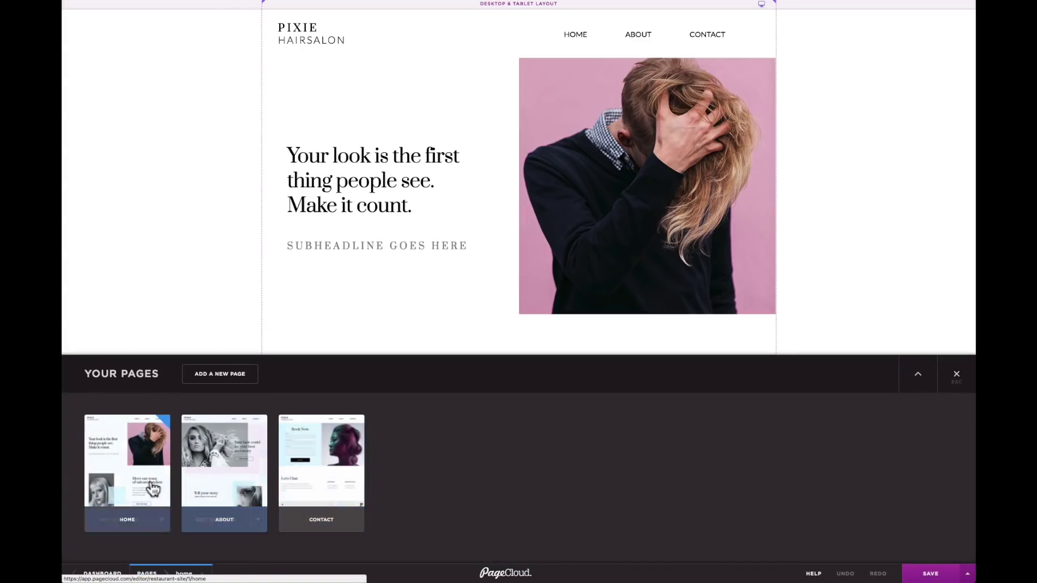
{"action": "mouse_move", "coordinate": [315, 488]}
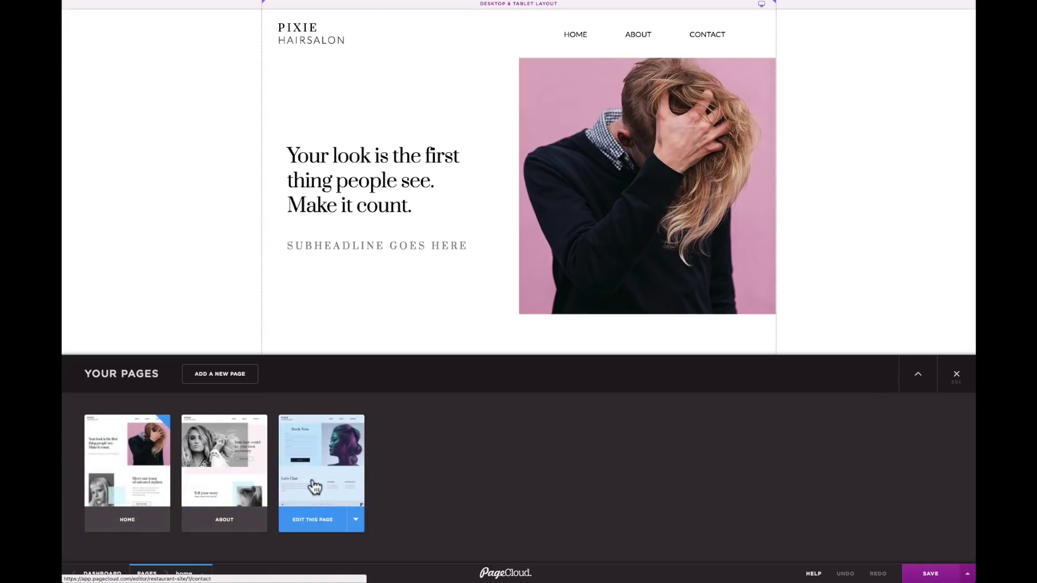
{"action": "left_click", "coordinate": [956, 374]}
{"action": "mouse_move", "coordinate": [76, 199]}
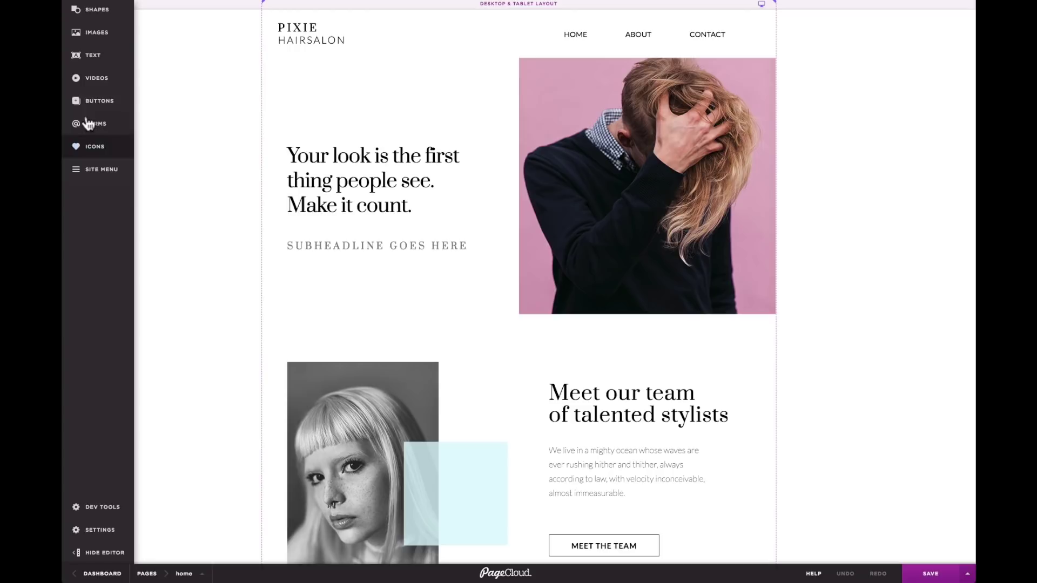
{"action": "left_click", "coordinate": [93, 18]}
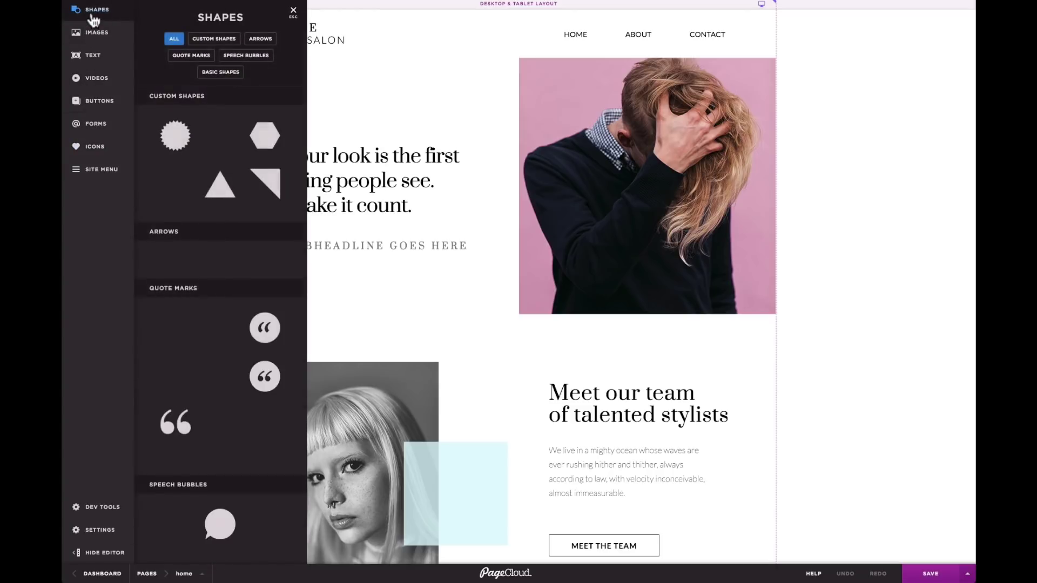
{"action": "left_click", "coordinate": [94, 34]}
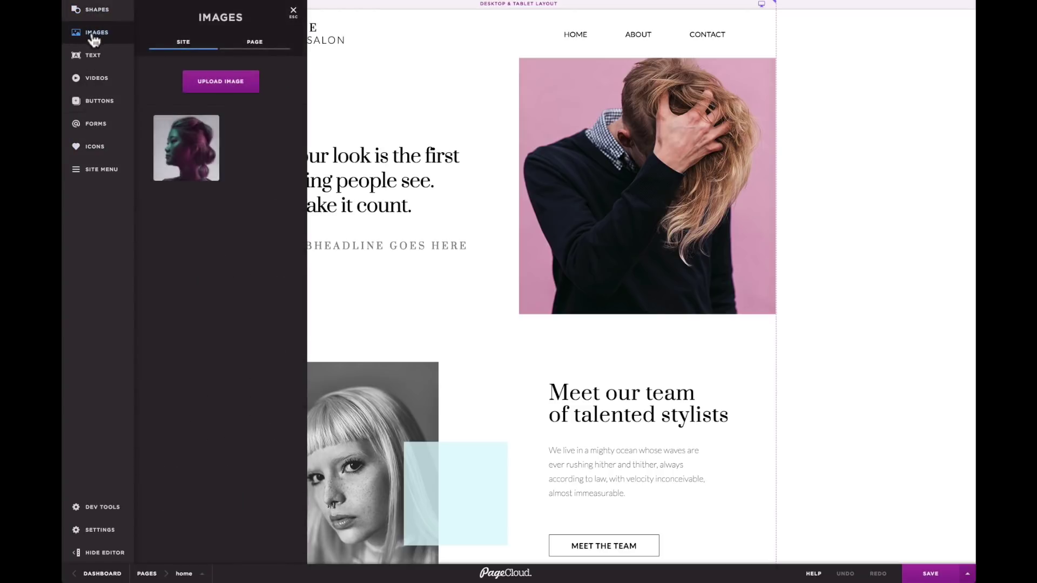
{"action": "left_click", "coordinate": [93, 55]}
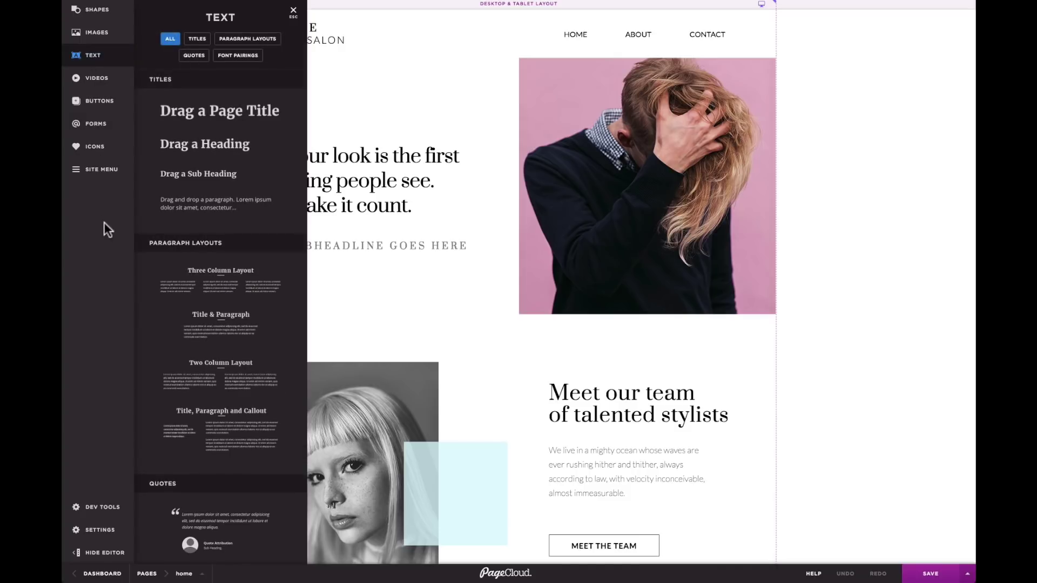
{"action": "left_click", "coordinate": [105, 147]}
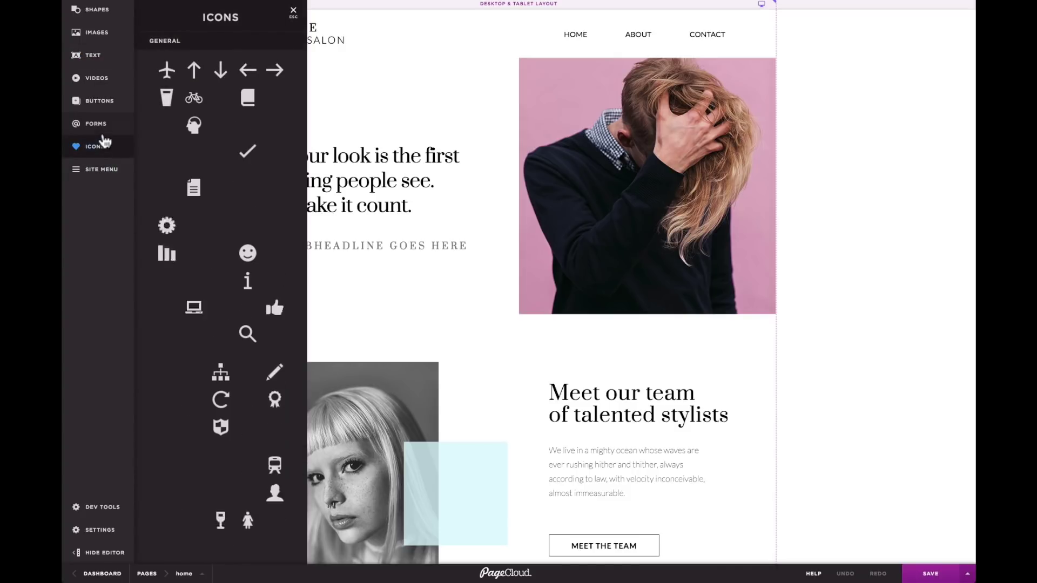
{"action": "left_click", "coordinate": [105, 106]}
{"action": "left_click", "coordinate": [385, 112]}
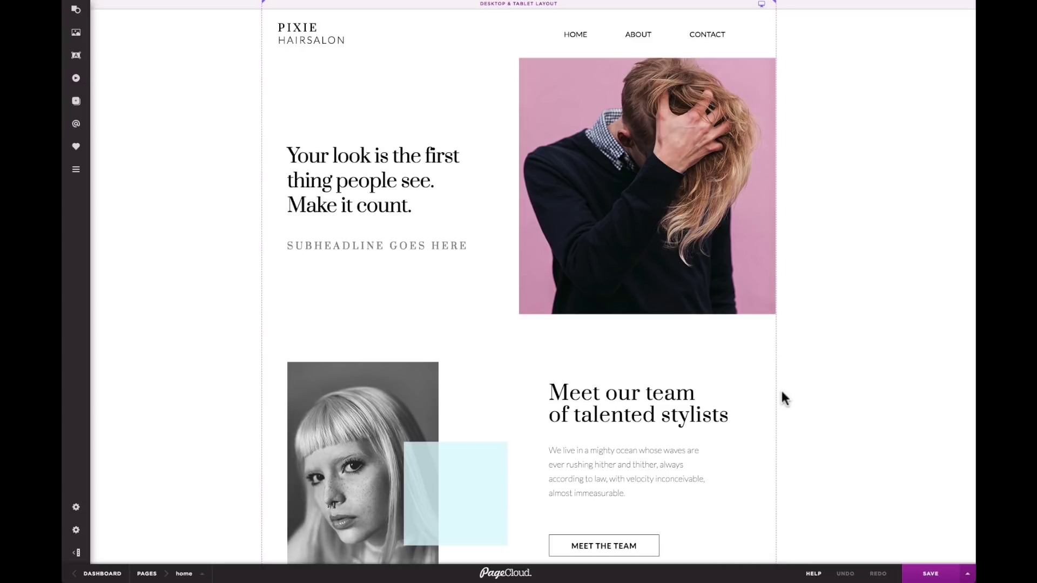
{"action": "left_click", "coordinate": [406, 196]}
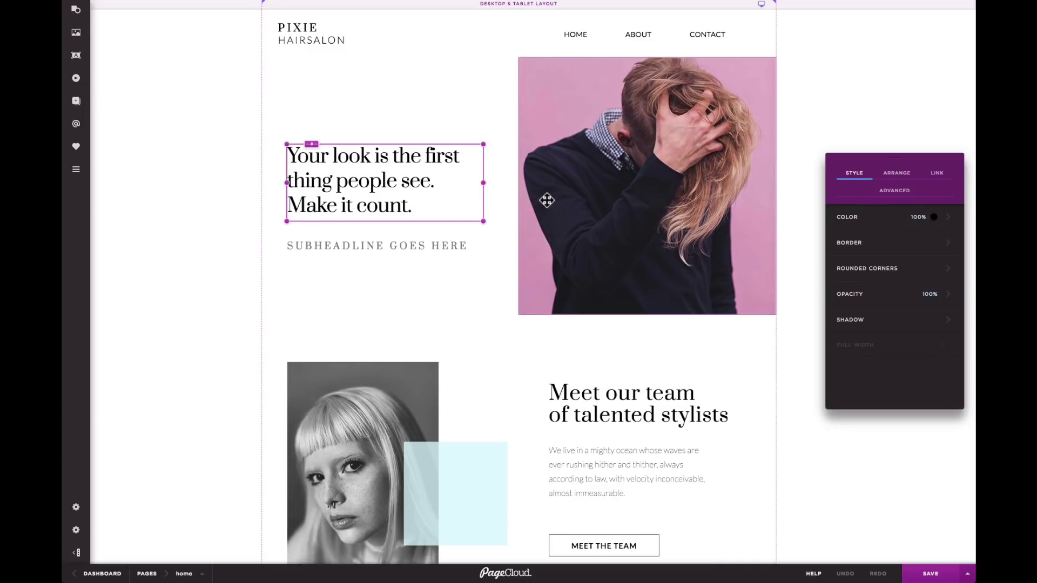
{"action": "left_click", "coordinate": [546, 200]}
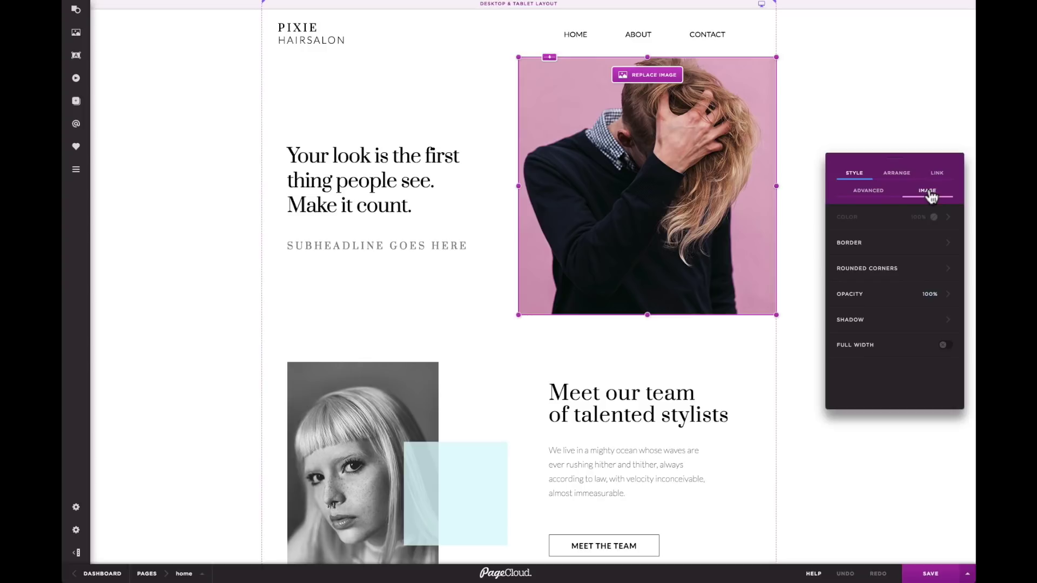
{"action": "left_click", "coordinate": [496, 469]}
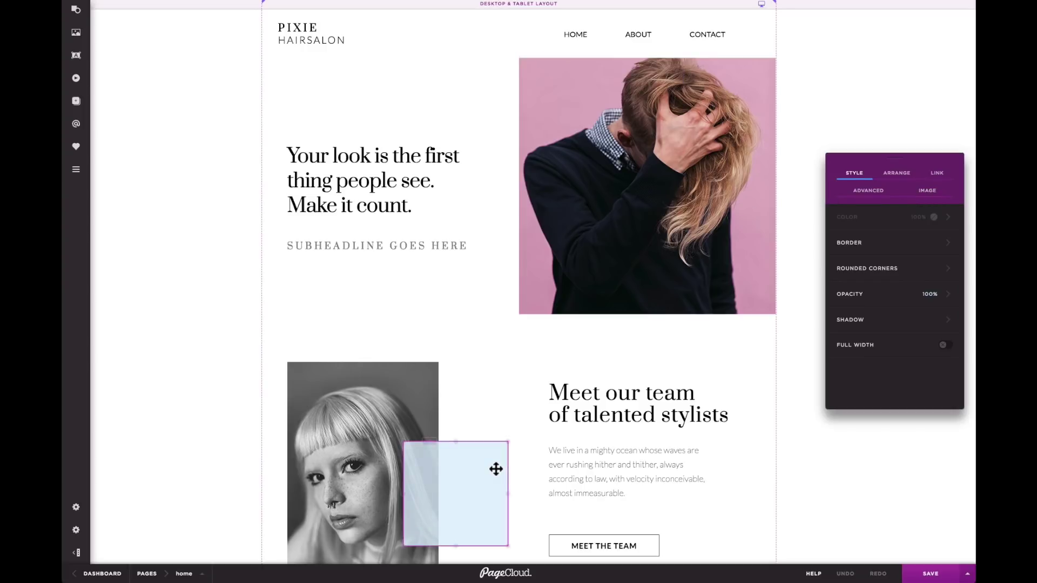
{"action": "left_click", "coordinate": [616, 37]}
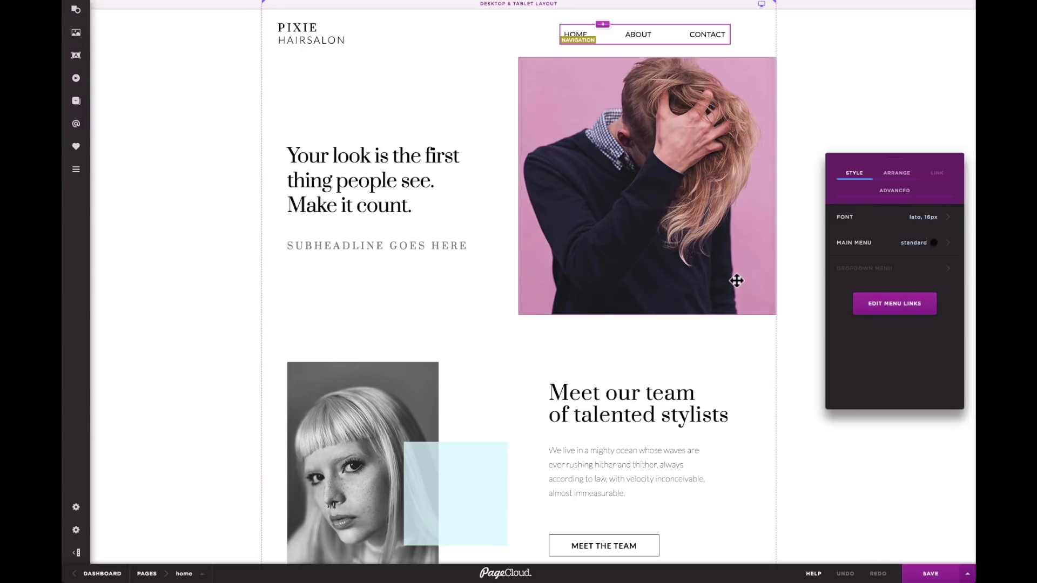
{"action": "left_click", "coordinate": [491, 289]}
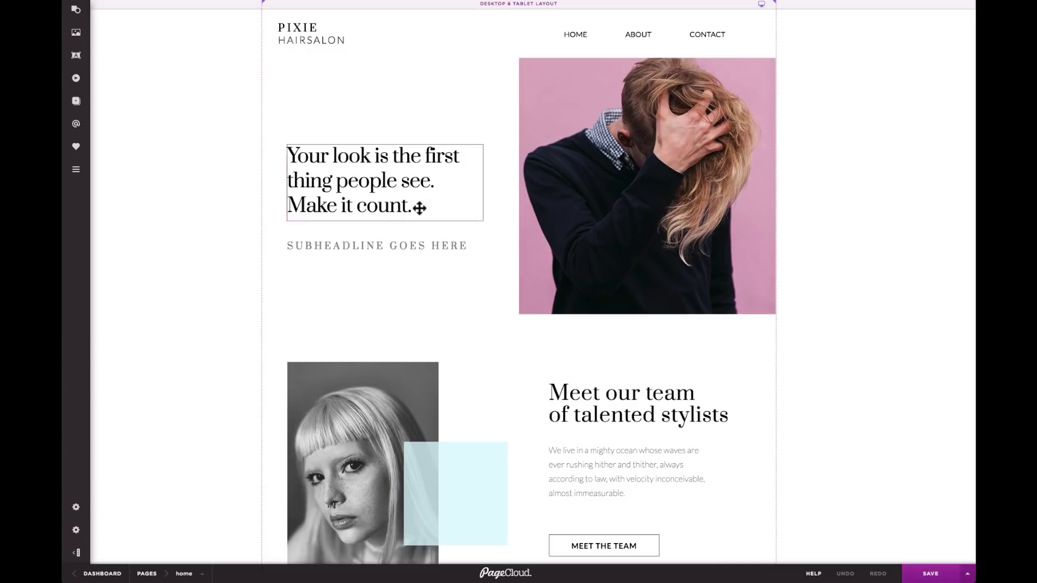
{"action": "left_click_drag", "start_coordinate": [400, 200], "coordinate": [361, 214]}
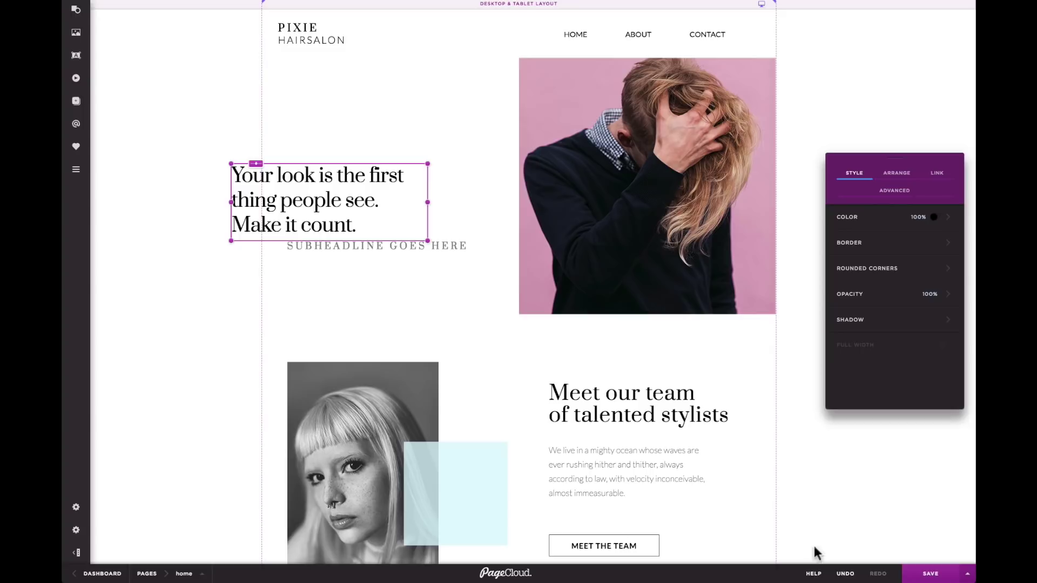
{"action": "left_click", "coordinate": [845, 575]}
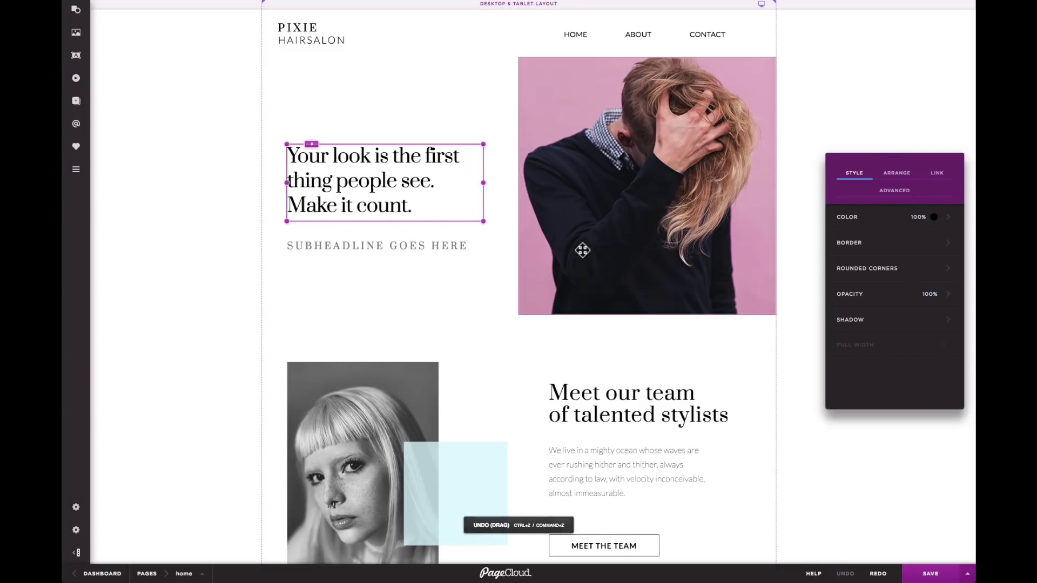
{"action": "left_click_drag", "start_coordinate": [597, 245], "coordinate": [488, 299]}
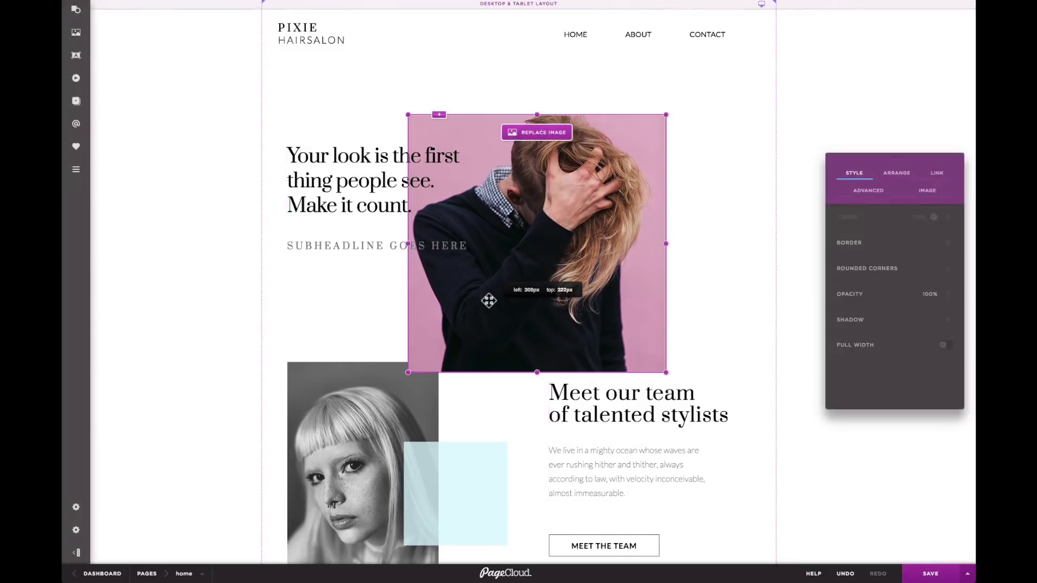
{"action": "key", "text": "ctrl+z"}
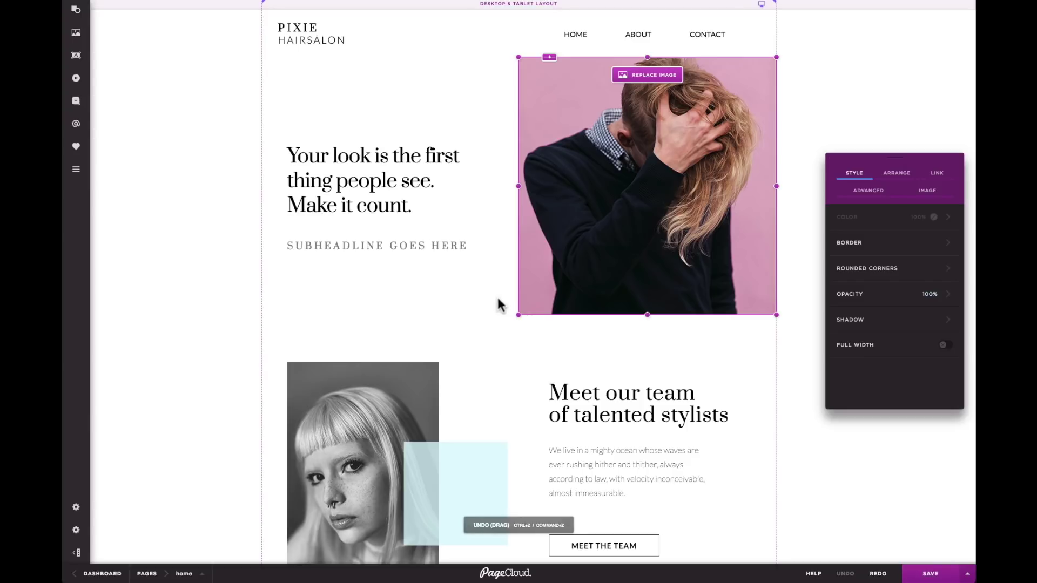
{"action": "left_click_drag", "start_coordinate": [386, 393], "coordinate": [563, 269]}
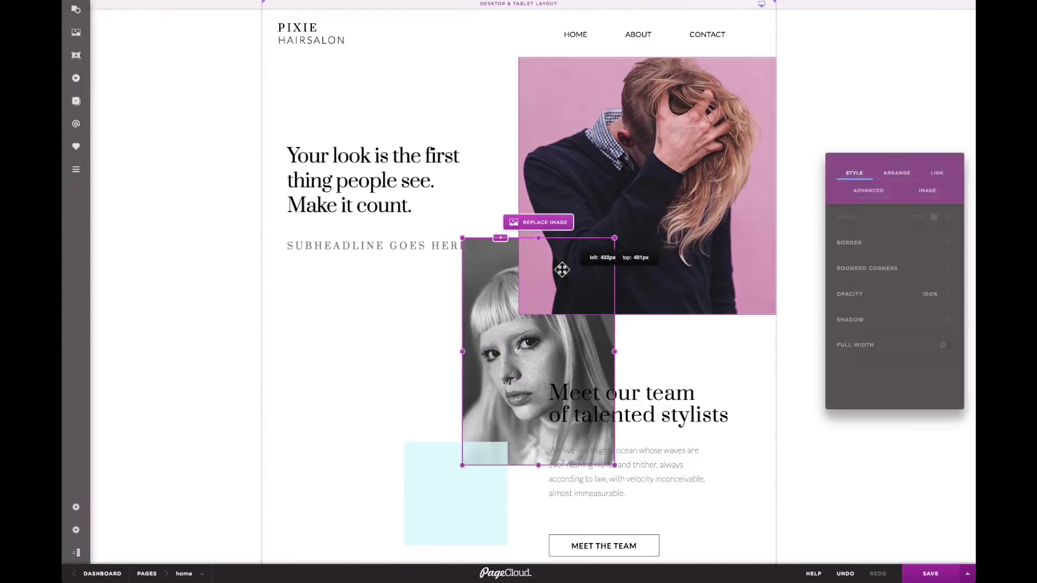
{"action": "key", "text": "ctrl+z"}
{"action": "left_click", "coordinate": [461, 299]}
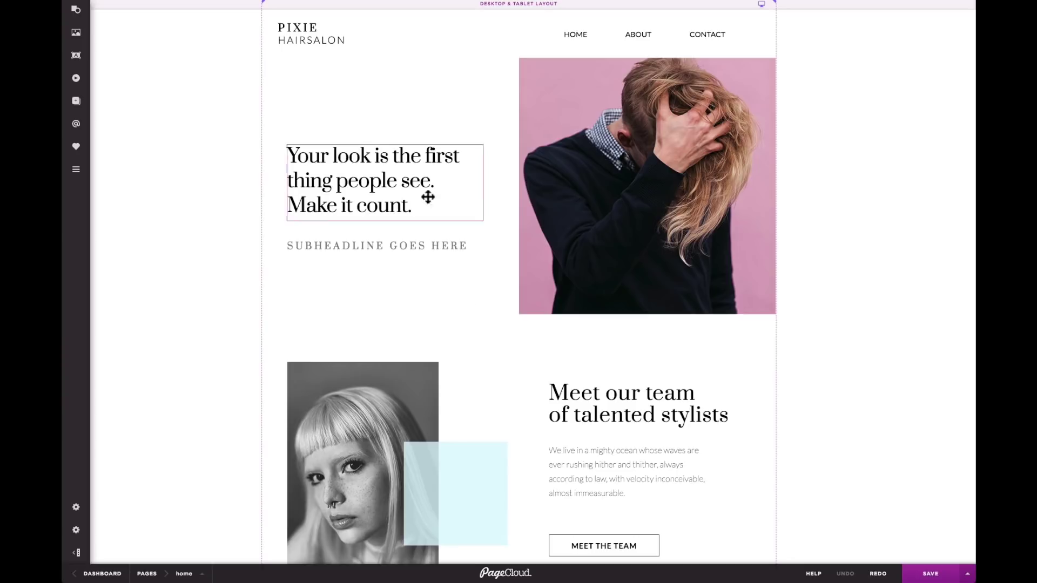
{"action": "left_click_drag", "start_coordinate": [318, 92], "coordinate": [651, 306]}
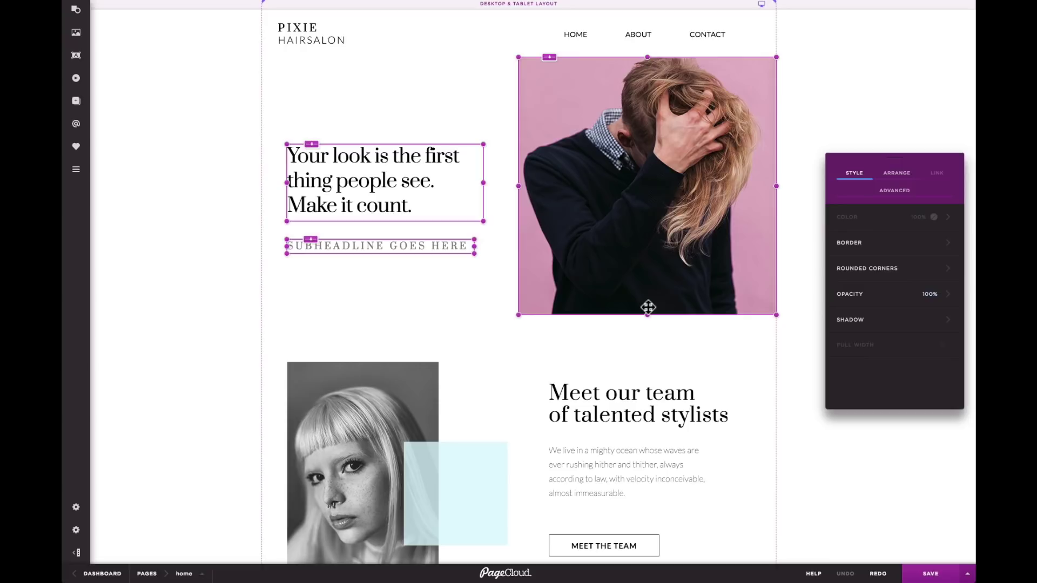
{"action": "left_click", "coordinate": [354, 406], "text": "shift"}
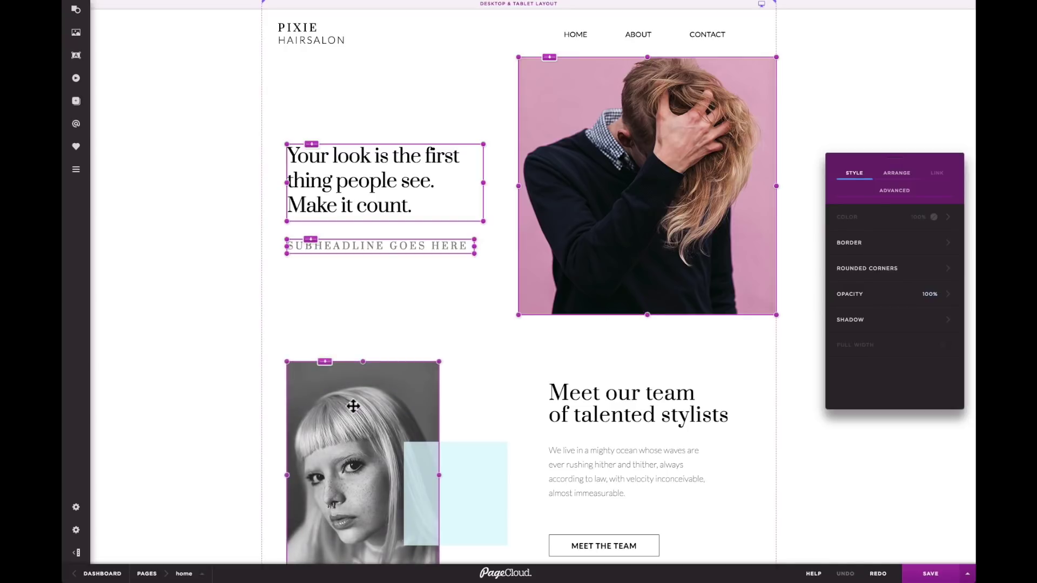
{"action": "left_click", "coordinate": [475, 465], "text": "shift"}
{"action": "left_click", "coordinate": [588, 410], "text": "shift"}
{"action": "left_click", "coordinate": [588, 410], "text": "shift"}
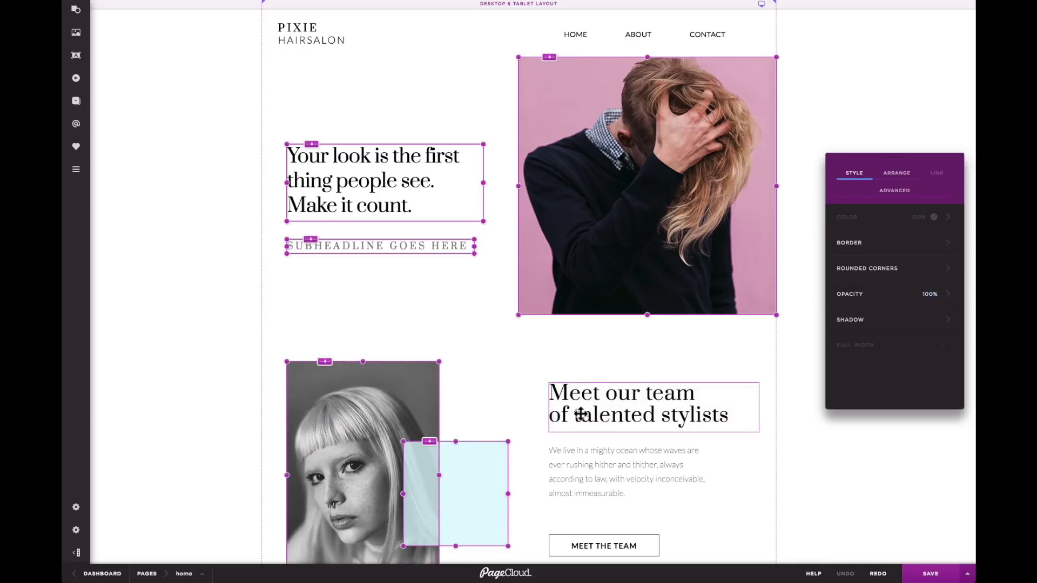
{"action": "left_click", "coordinate": [488, 474], "text": "shift"}
{"action": "left_click", "coordinate": [384, 414], "text": "shift"}
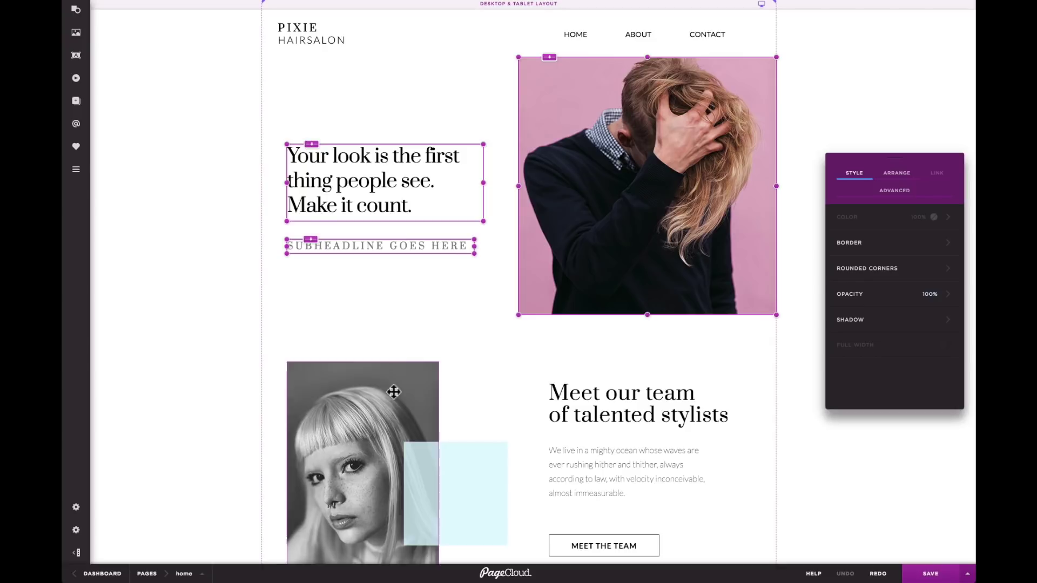
{"action": "left_click", "coordinate": [435, 316]}
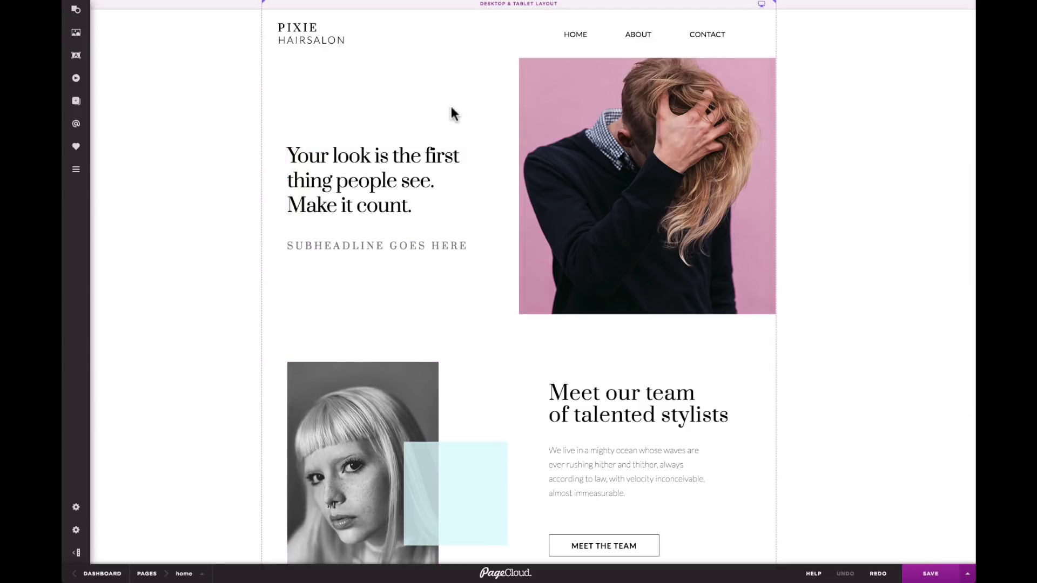
{"action": "left_click_drag", "start_coordinate": [454, 114], "coordinate": [282, 260]}
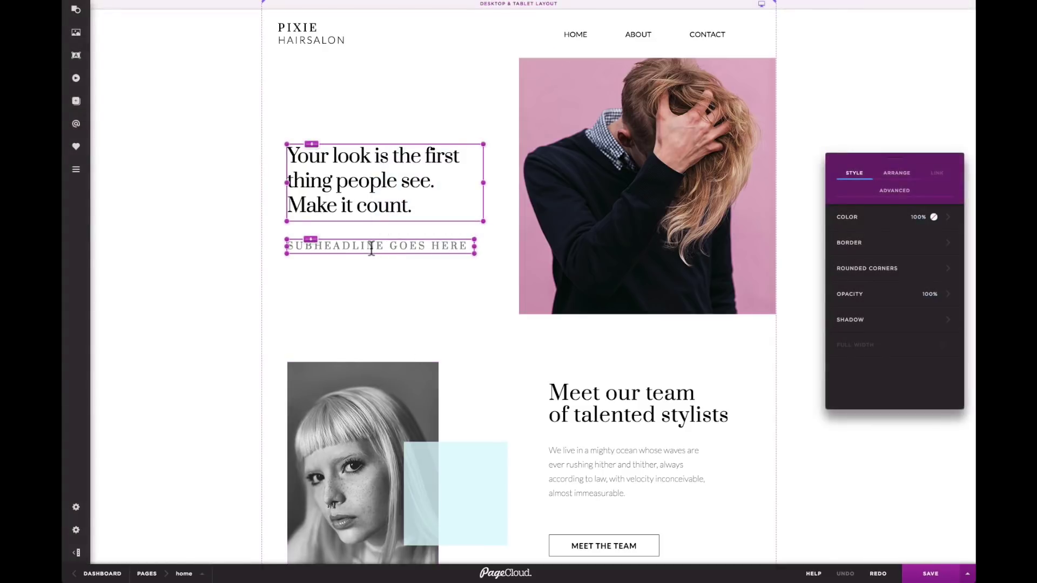
{"action": "left_click_drag", "start_coordinate": [346, 205], "coordinate": [346, 205]}
{"action": "left_click", "coordinate": [408, 123]}
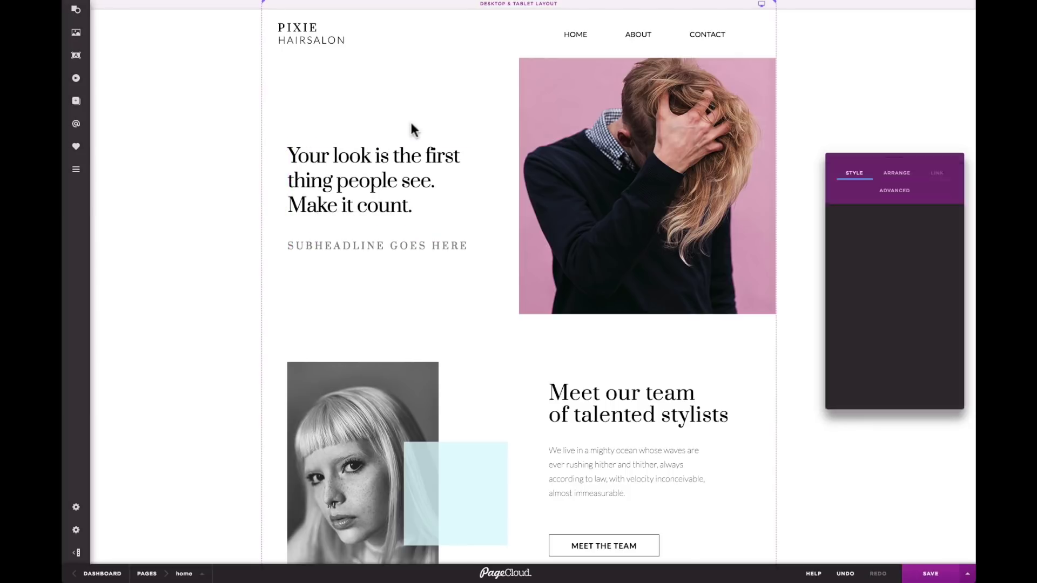
Bring up the help options and search the Answers knowledge base.
{"action": "left_click", "coordinate": [814, 573]}
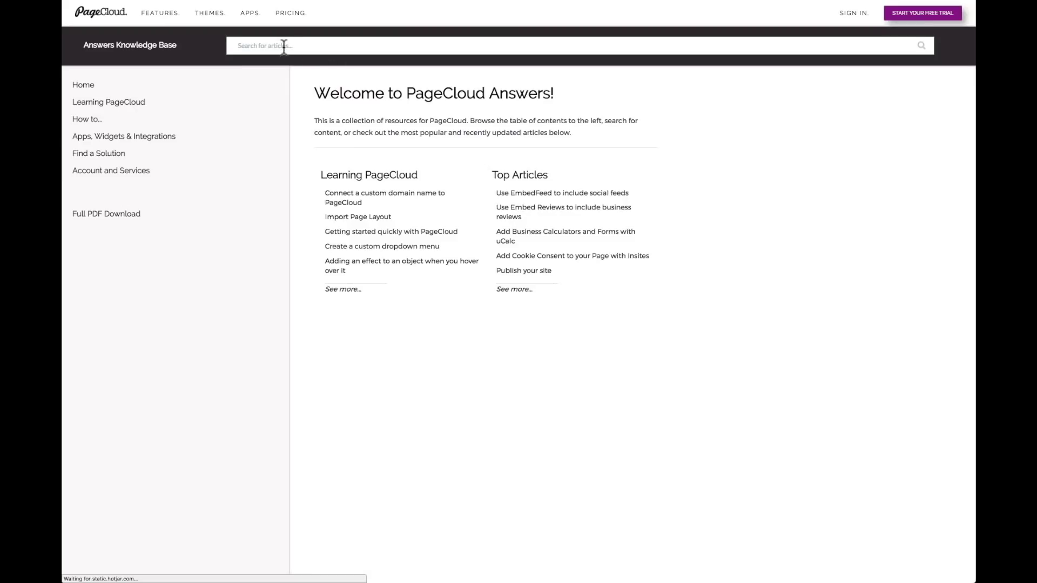
{"action": "left_click", "coordinate": [367, 47]}
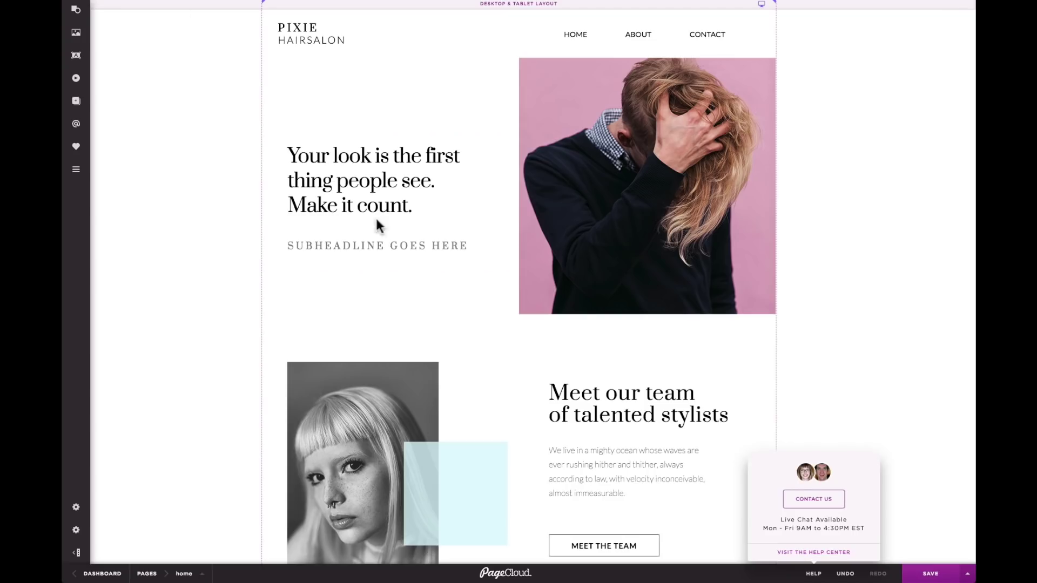
Undo the last layout change and swap the pink hero photo for the latte-art coffee image.
{"action": "key", "text": "ctrl+z"}
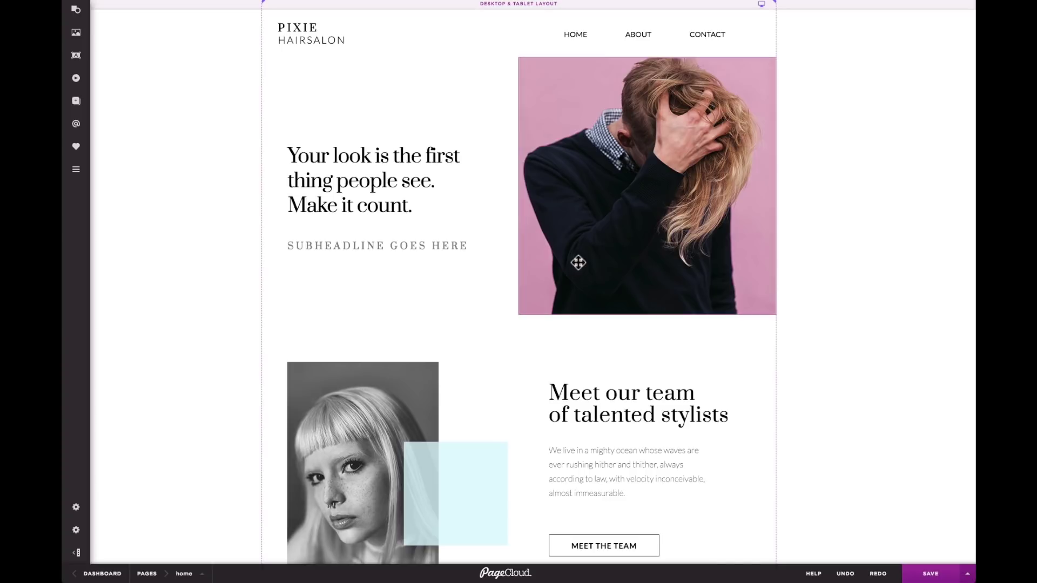
{"action": "left_click", "coordinate": [605, 240]}
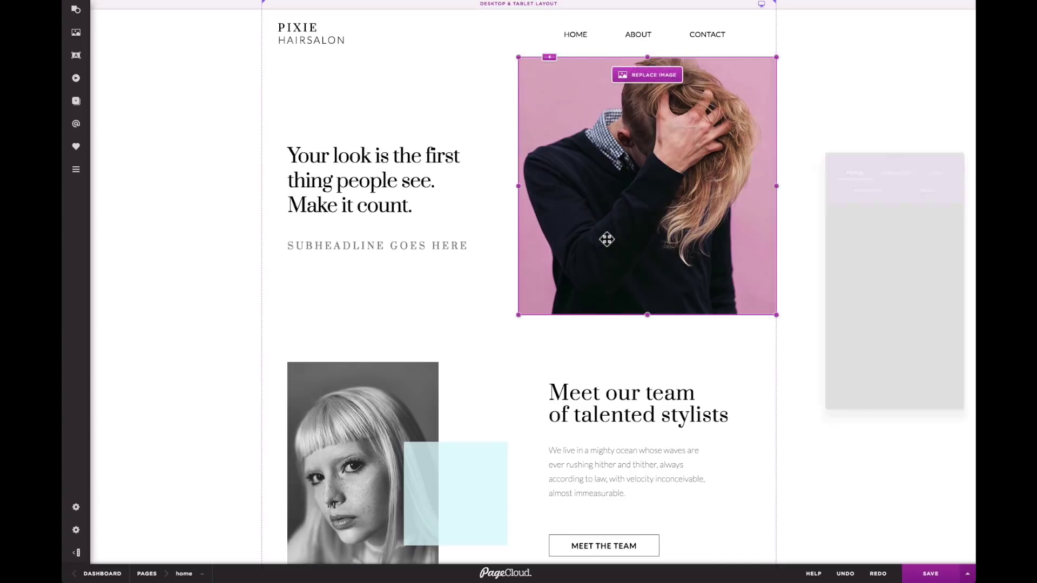
{"action": "left_click", "coordinate": [655, 82]}
{"action": "left_click", "coordinate": [502, 39]}
{"action": "left_click", "coordinate": [670, 171]}
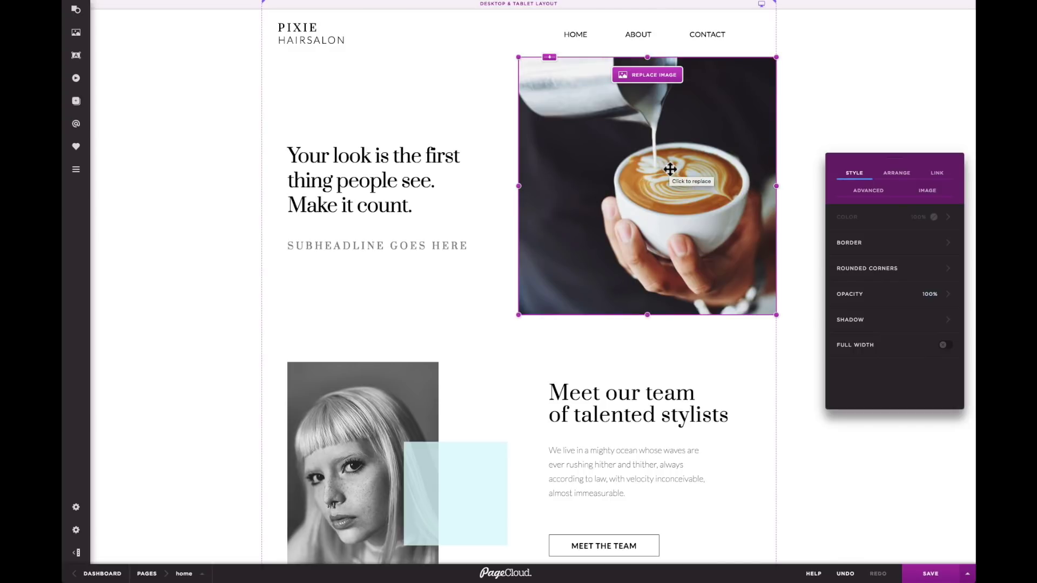
Replace the black-and-white portrait with the avocado toast photo.
{"action": "left_click", "coordinate": [416, 400]}
{"action": "left_click", "coordinate": [363, 346]}
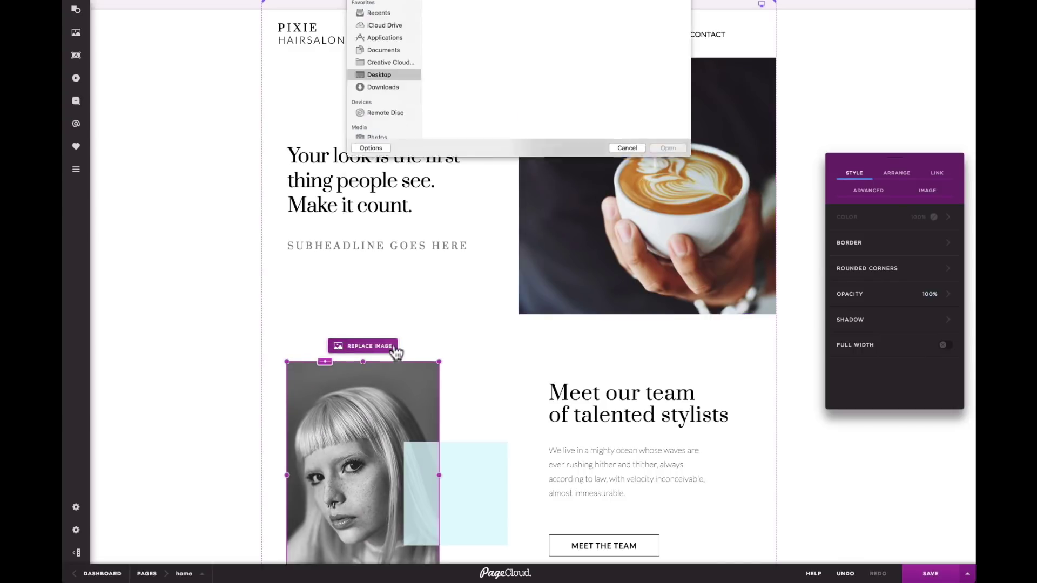
{"action": "left_click", "coordinate": [450, 91]}
{"action": "left_click", "coordinate": [668, 169]}
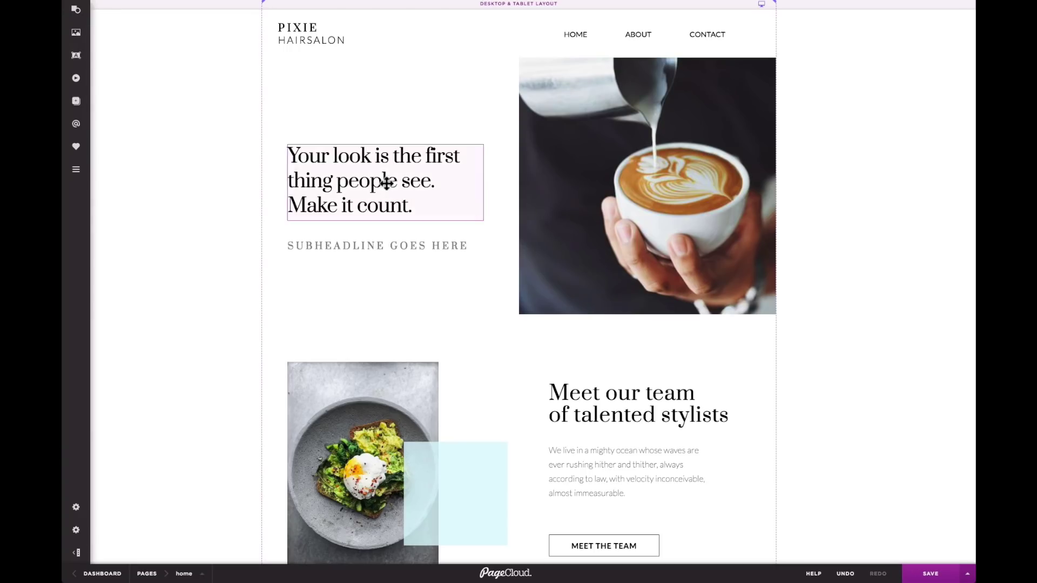
Retype the headline as the coffee happiness quote and fit 'AND THAT'S PRETTY CLOSE!' on one line.
{"action": "double_click", "coordinate": [386, 184]}
{"action": "type", "text": "Y"}
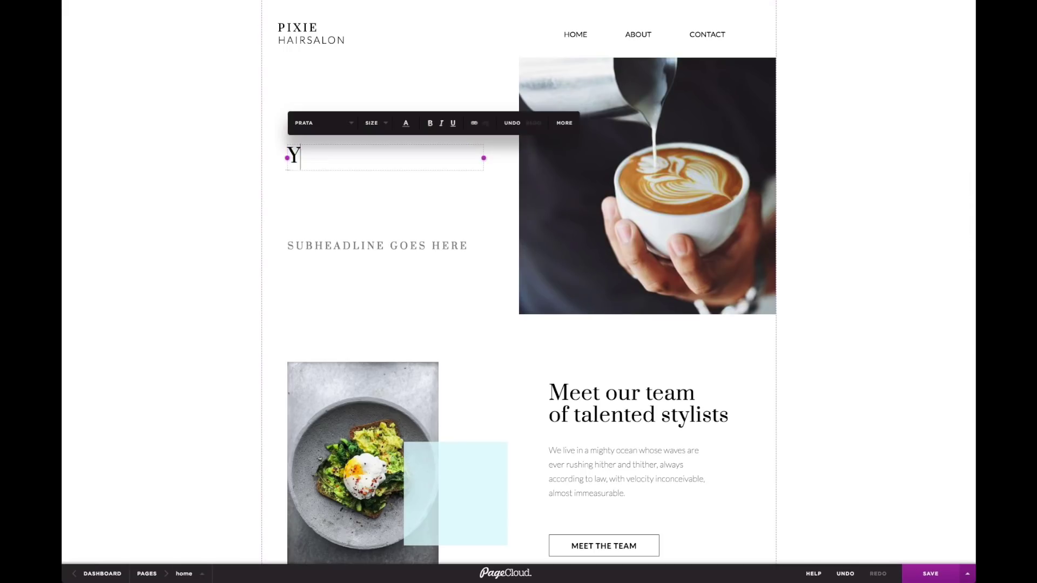
{"action": "type", "text": "ou can't buy happiness, "}
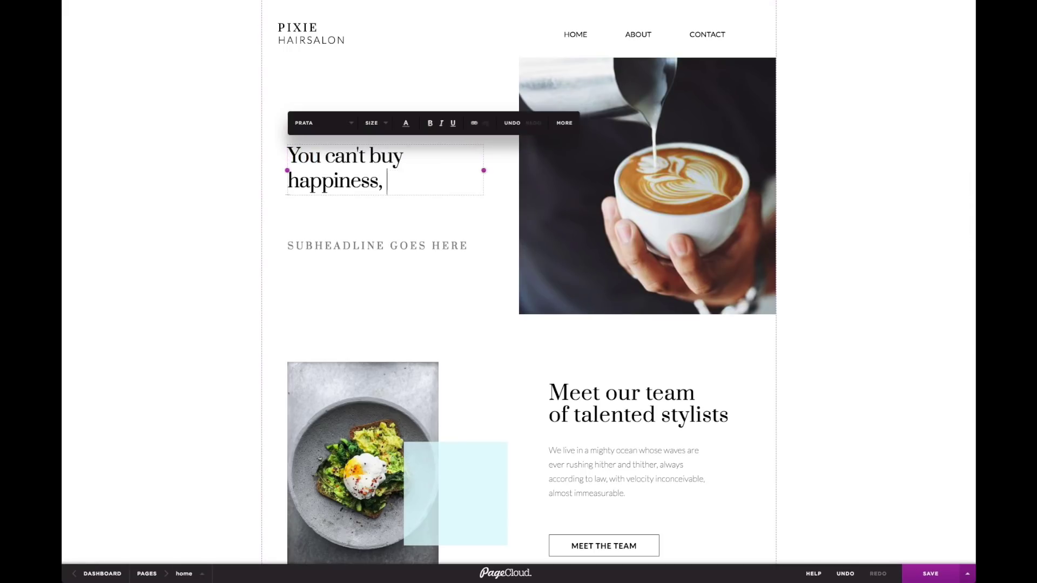
{"action": "type", "text": "but you can buy coffee."}
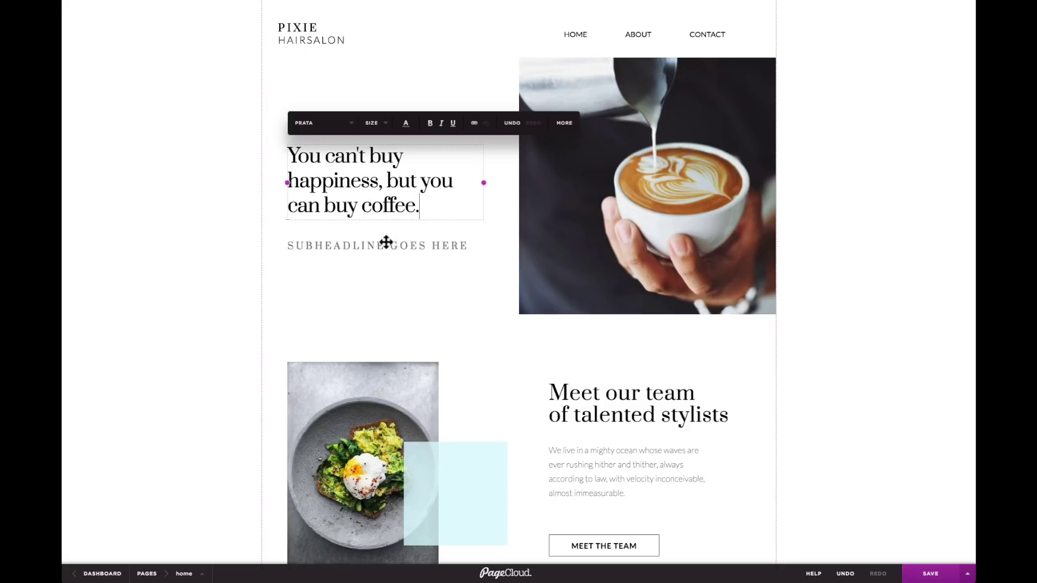
{"action": "double_click", "coordinate": [386, 242]}
{"action": "type", "text": "AND THAT'S PRETTY CLOSE"}
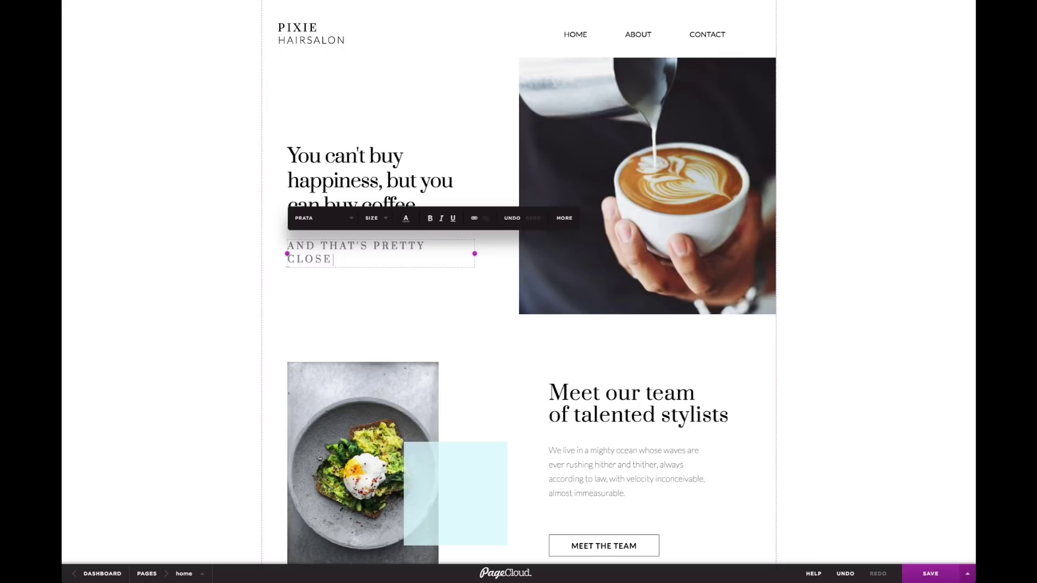
{"action": "left_click_drag", "start_coordinate": [475, 253], "coordinate": [490, 254]}
{"action": "left_click", "coordinate": [479, 248]}
{"action": "type", "text": "!"}
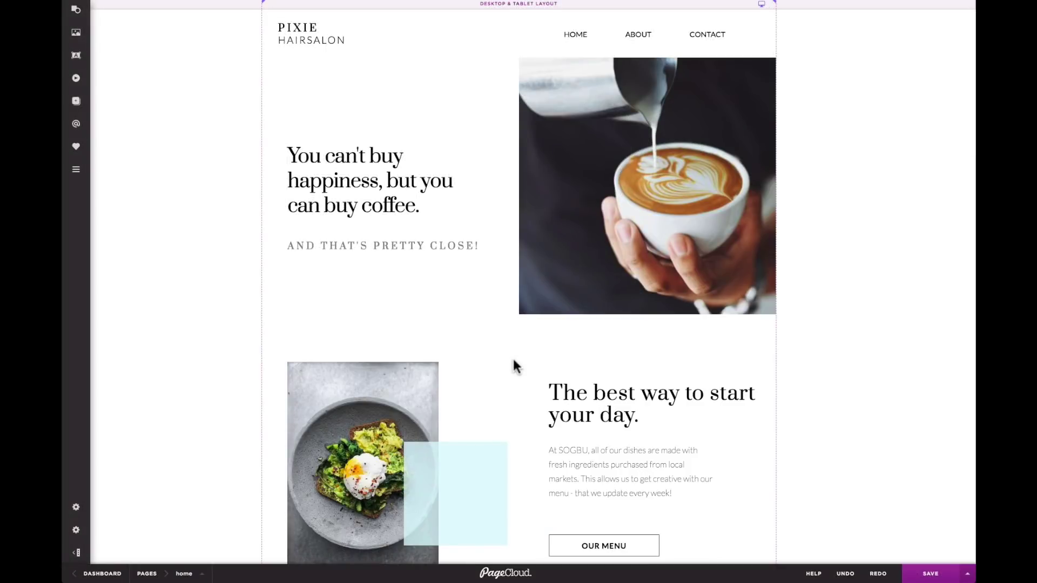
{"action": "scroll", "coordinate": [512, 358], "scroll_direction": "down", "scroll_amount": 3}
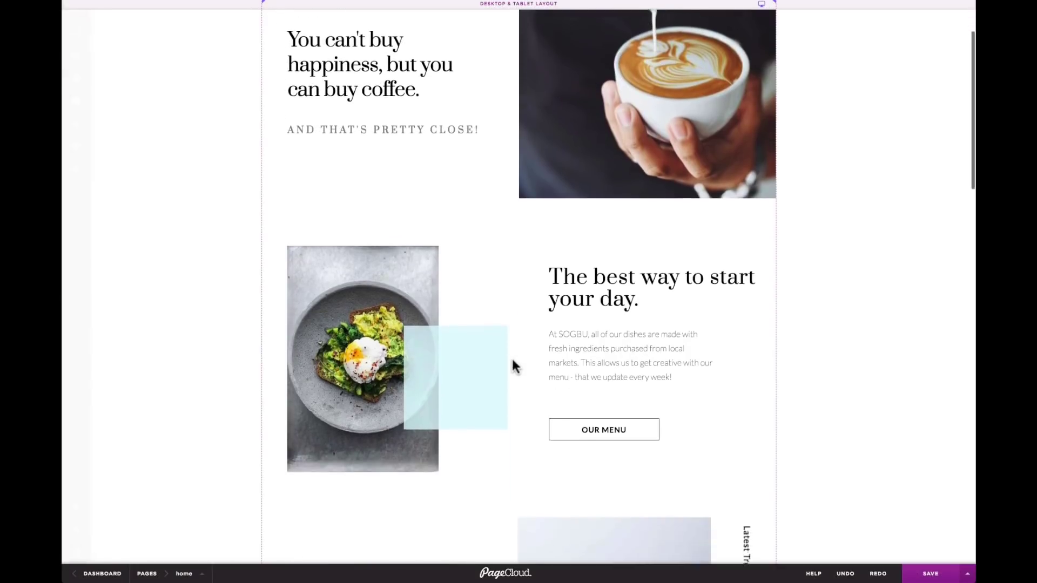
{"action": "scroll", "coordinate": [511, 357], "scroll_direction": "down", "scroll_amount": 1}
{"action": "left_click", "coordinate": [477, 349]}
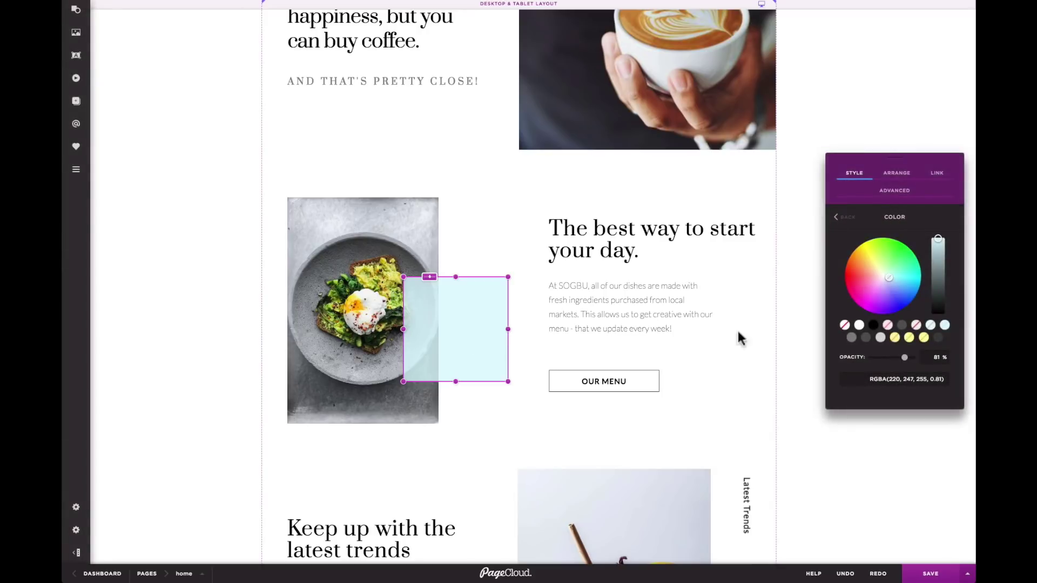
{"action": "left_click", "coordinate": [880, 269]}
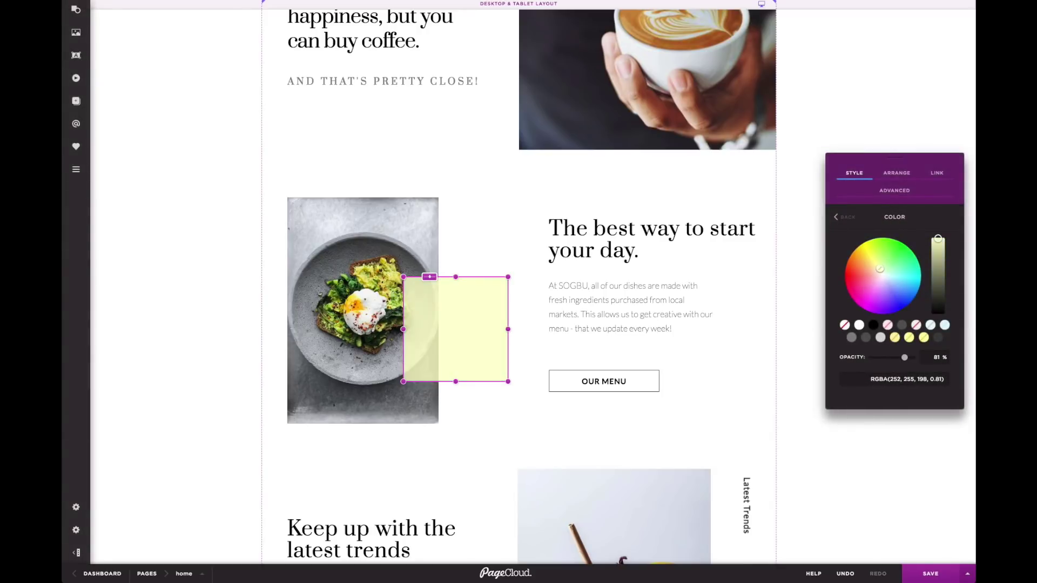
{"action": "left_click", "coordinate": [522, 398]}
{"action": "scroll", "coordinate": [517, 405], "scroll_direction": "down", "scroll_amount": 7}
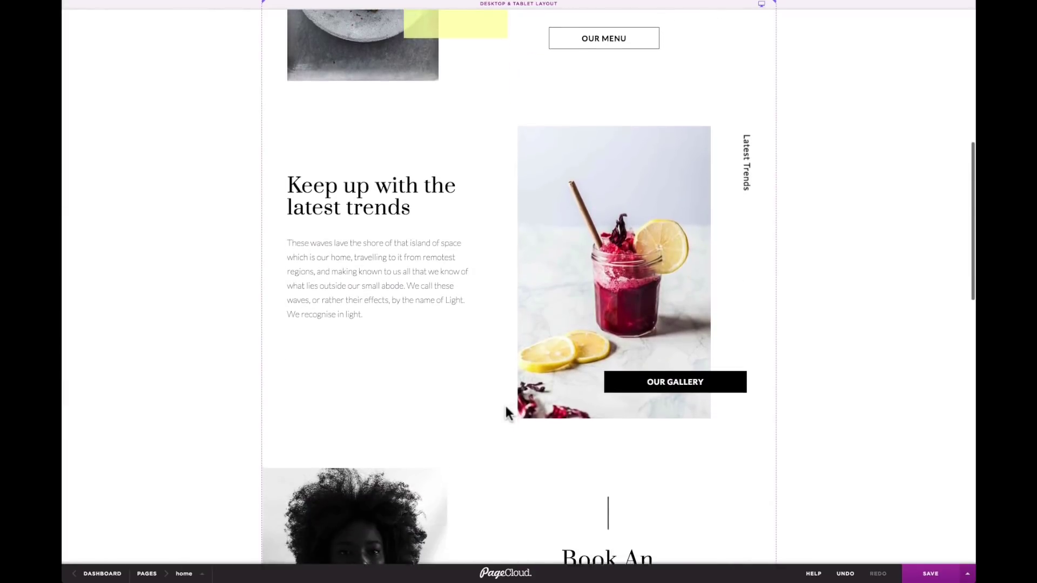
{"action": "scroll", "coordinate": [507, 413], "scroll_direction": "down", "scroll_amount": 7}
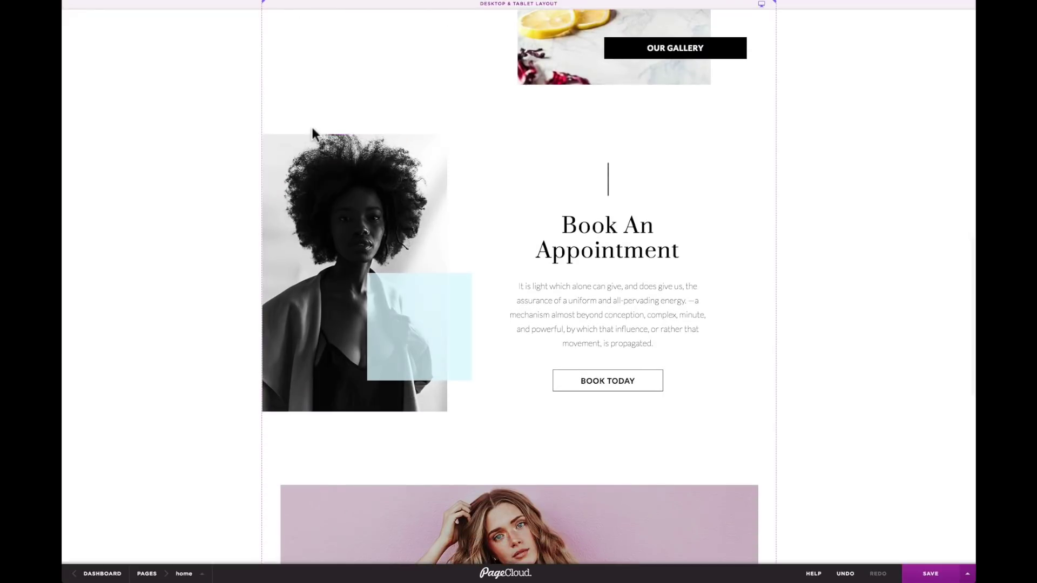
Delete the Book An Appointment, Studio and hashtag sections and move the footer up under the gallery.
{"action": "left_click_drag", "start_coordinate": [313, 127], "coordinate": [738, 472]}
{"action": "key", "text": "Delete"}
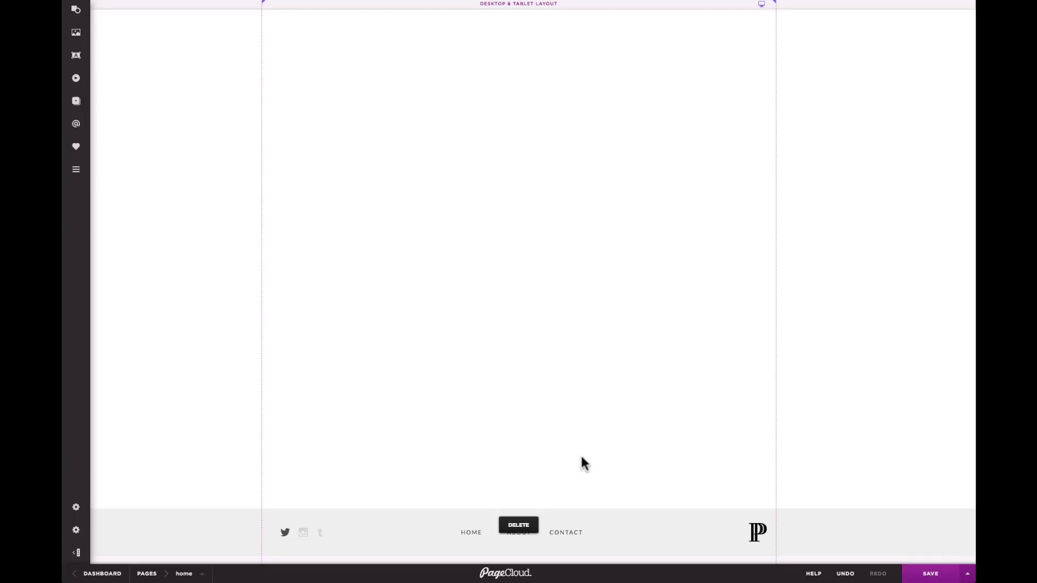
{"action": "left_click", "coordinate": [335, 521]}
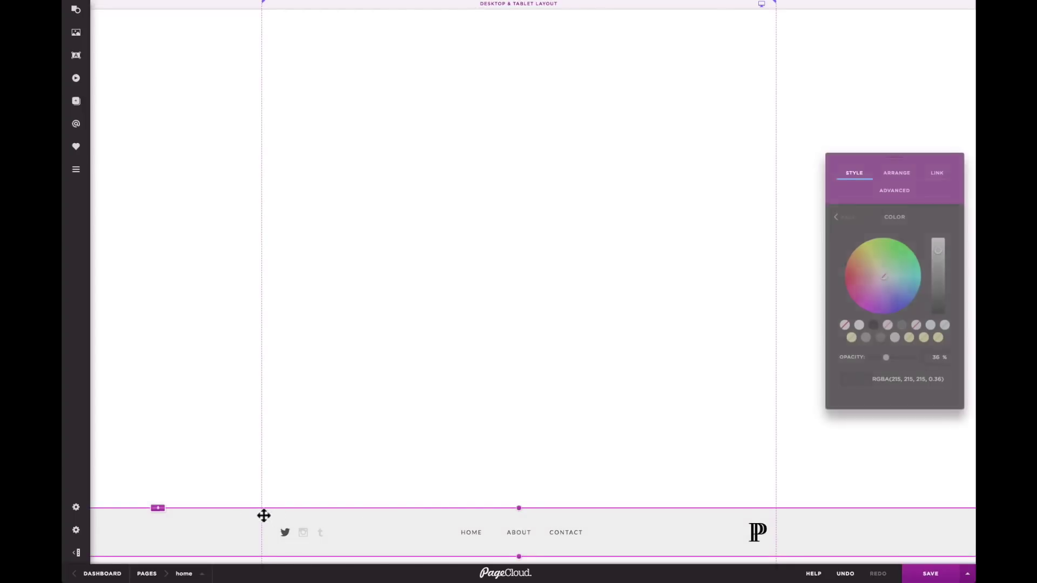
{"action": "left_click_drag", "start_coordinate": [163, 492], "coordinate": [199, 168]}
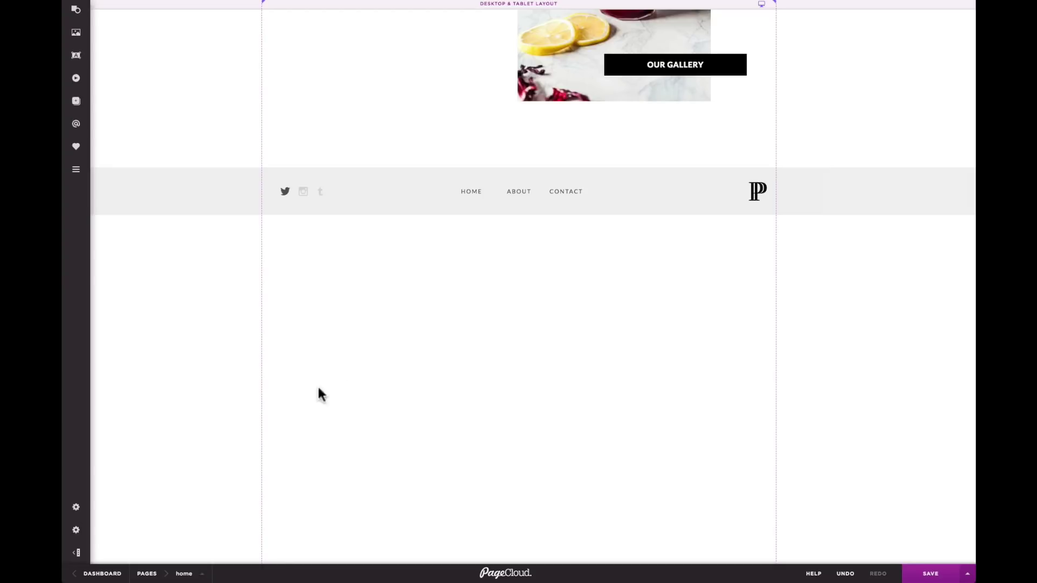
Clear the 4171 px Minimum Height in Page Settings > Advanced.
{"action": "left_click", "coordinate": [77, 532]}
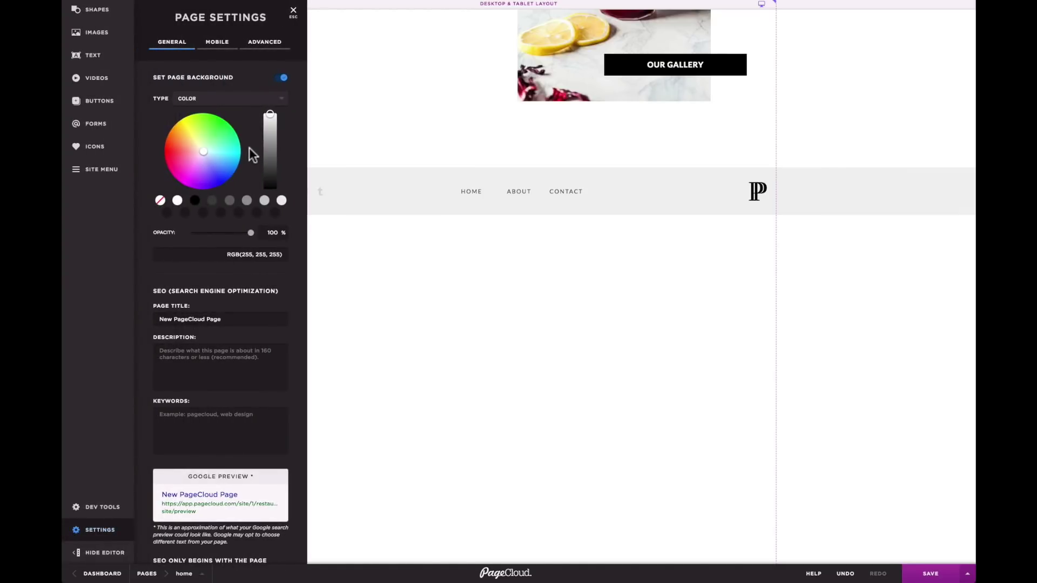
{"action": "left_click", "coordinate": [268, 51]}
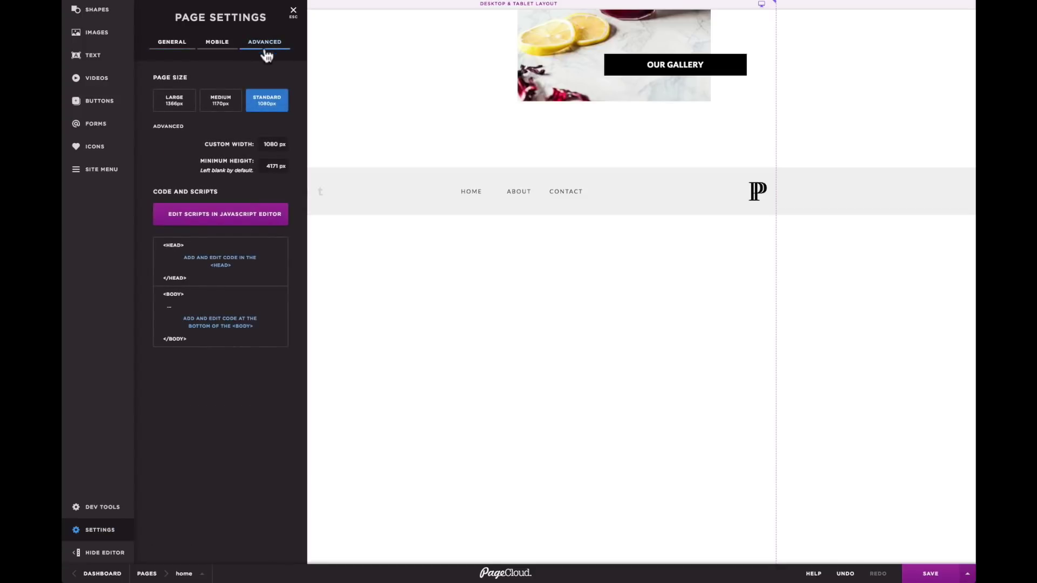
{"action": "left_click", "coordinate": [273, 168]}
{"action": "key", "text": "BackSpace"}
{"action": "left_click", "coordinate": [471, 160]}
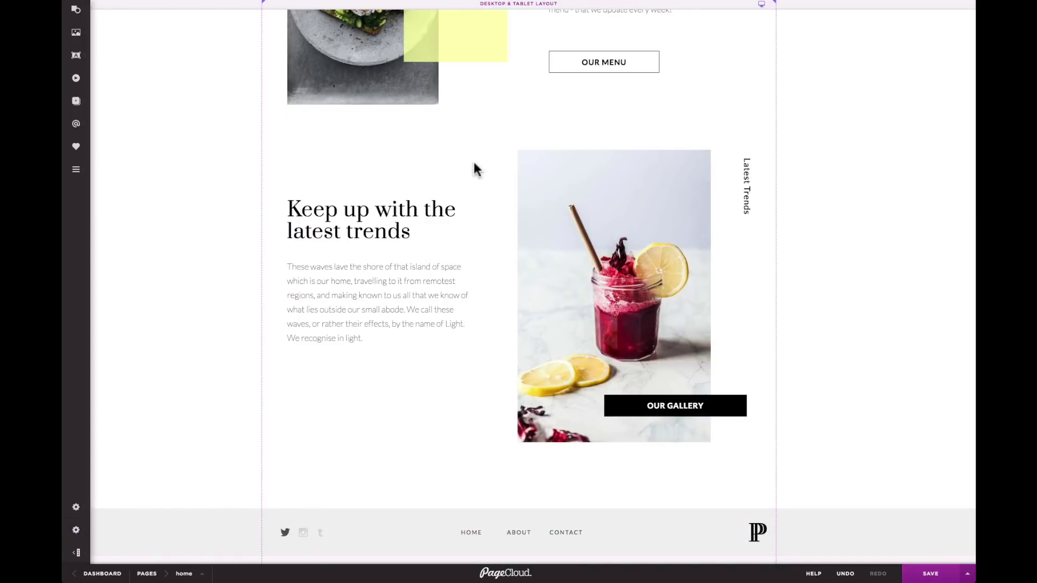
Scroll to the top and delete the latte-art image beside the hero headline.
{"action": "scroll", "coordinate": [464, 165], "scroll_direction": "up", "scroll_amount": 7}
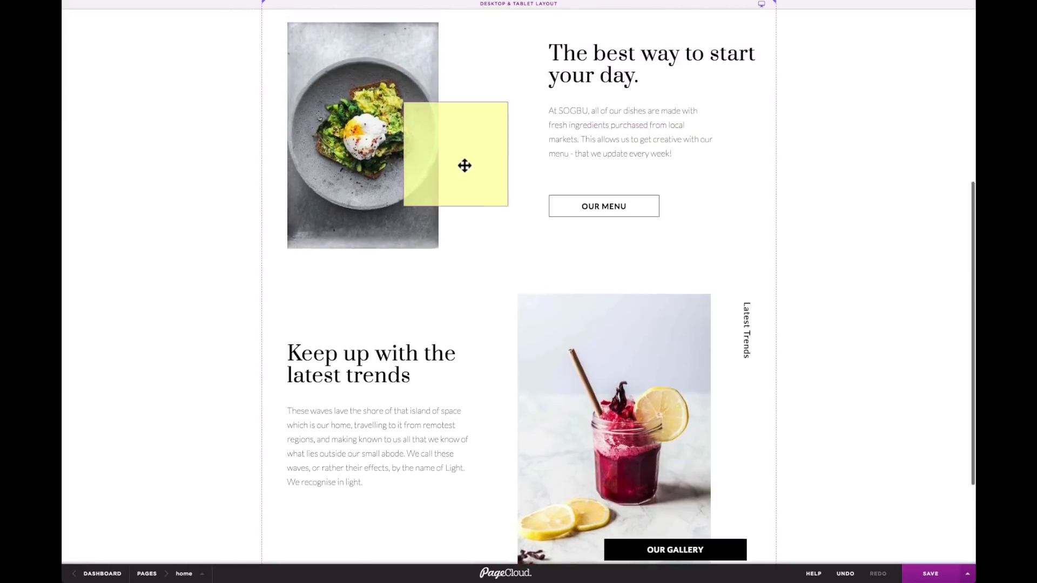
{"action": "scroll", "coordinate": [462, 167], "scroll_direction": "up", "scroll_amount": 2}
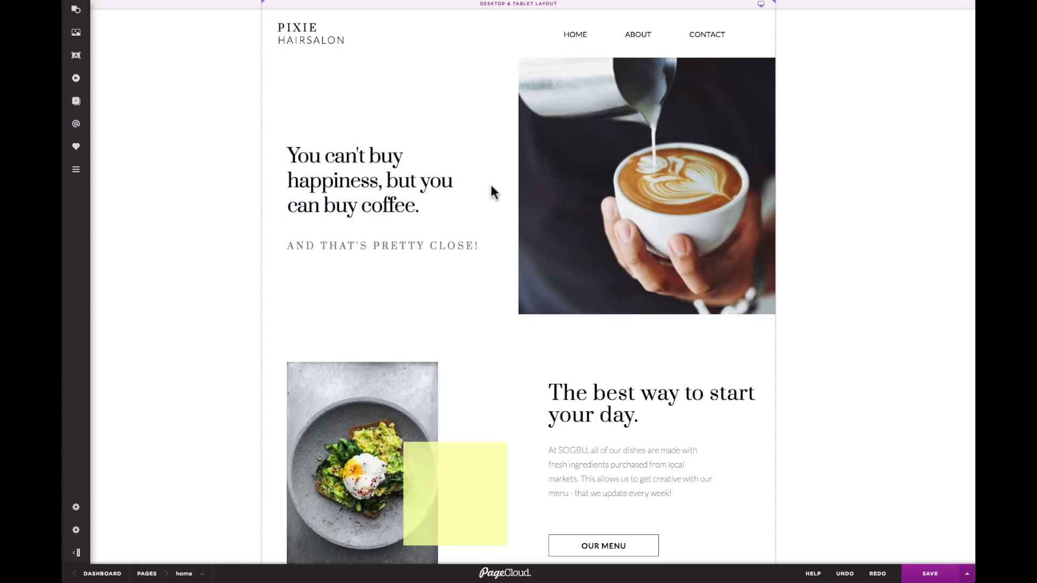
{"action": "left_click", "coordinate": [592, 186]}
{"action": "key", "text": "Delete"}
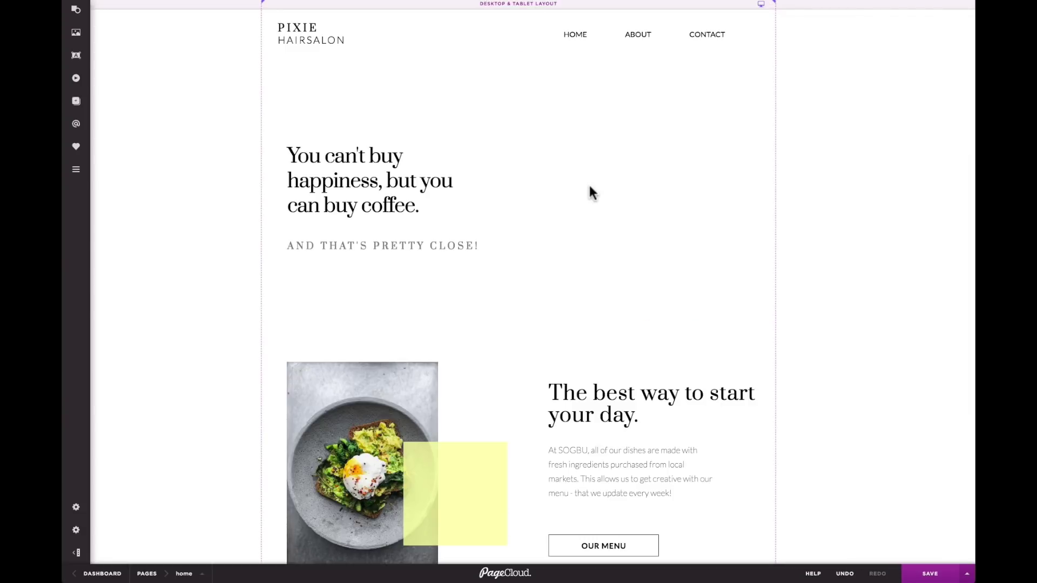
Drop coffee.jpg from the desktop onto the hero, make it Full Width and send it to the back.
{"action": "left_click", "coordinate": [79, 36]}
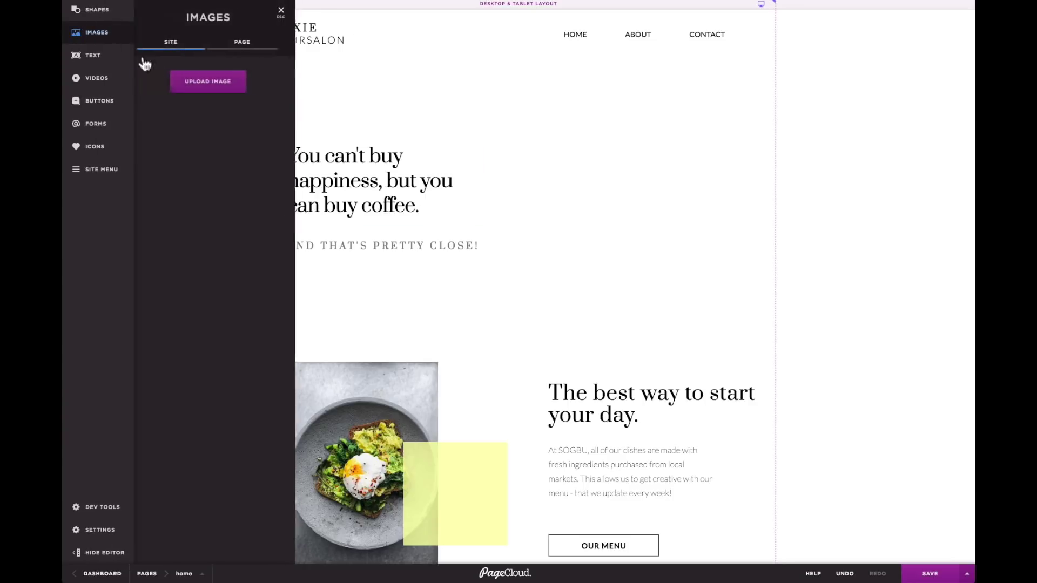
{"action": "left_click_drag", "start_coordinate": [971, 207], "coordinate": [600, 172]}
{"action": "left_click_drag", "start_coordinate": [620, 347], "coordinate": [540, 248]}
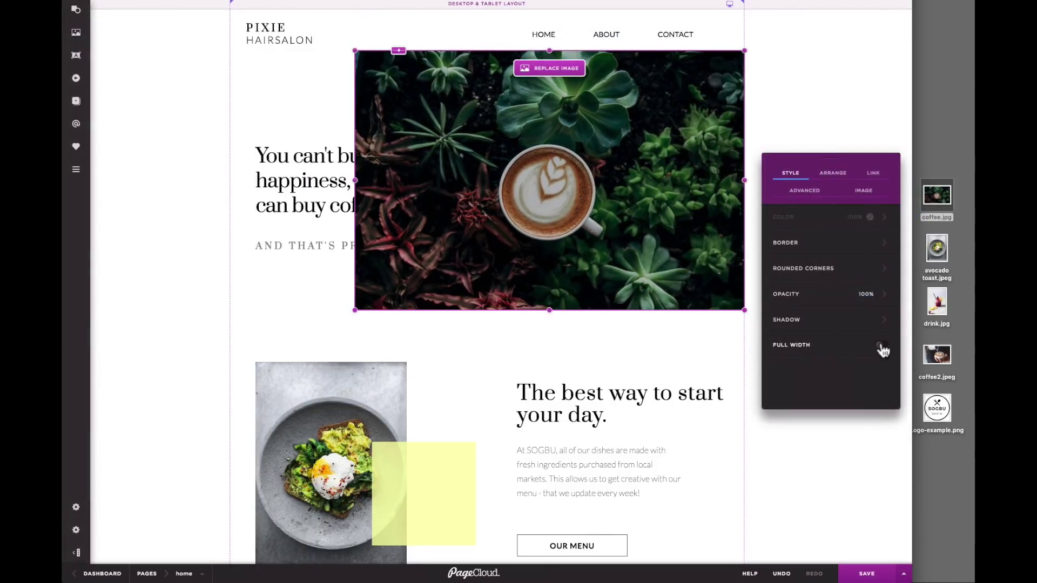
{"action": "left_click", "coordinate": [879, 344]}
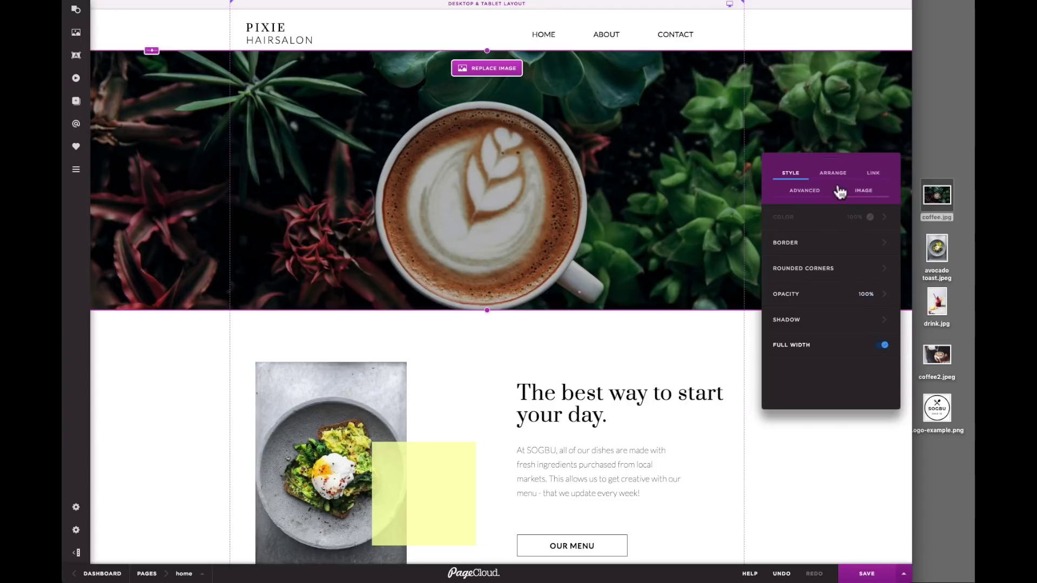
{"action": "left_click", "coordinate": [834, 173]}
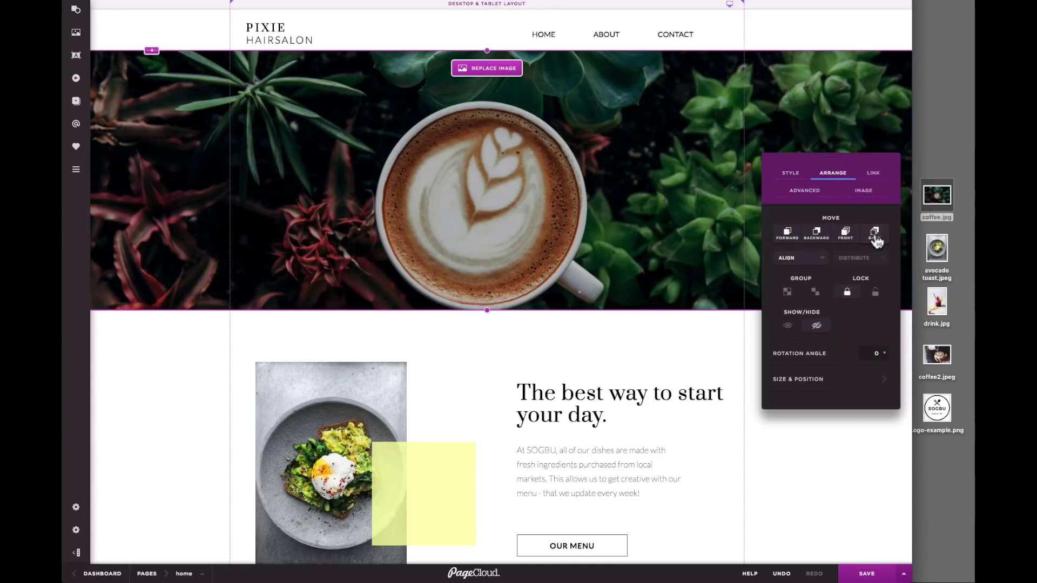
{"action": "left_click", "coordinate": [875, 236]}
{"action": "left_click_drag", "start_coordinate": [625, 194], "coordinate": [627, 202]}
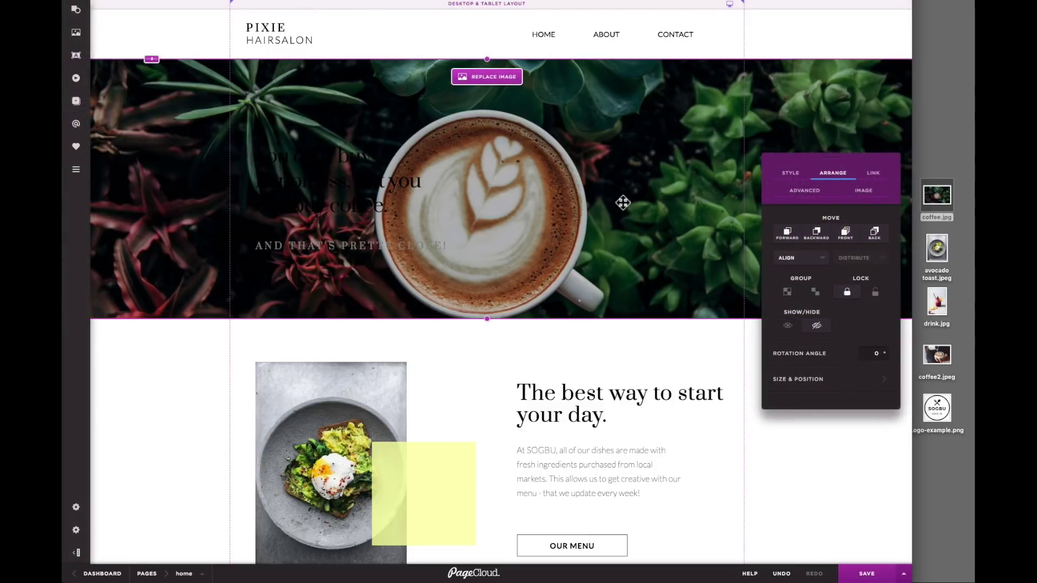
{"action": "left_click", "coordinate": [315, 179]}
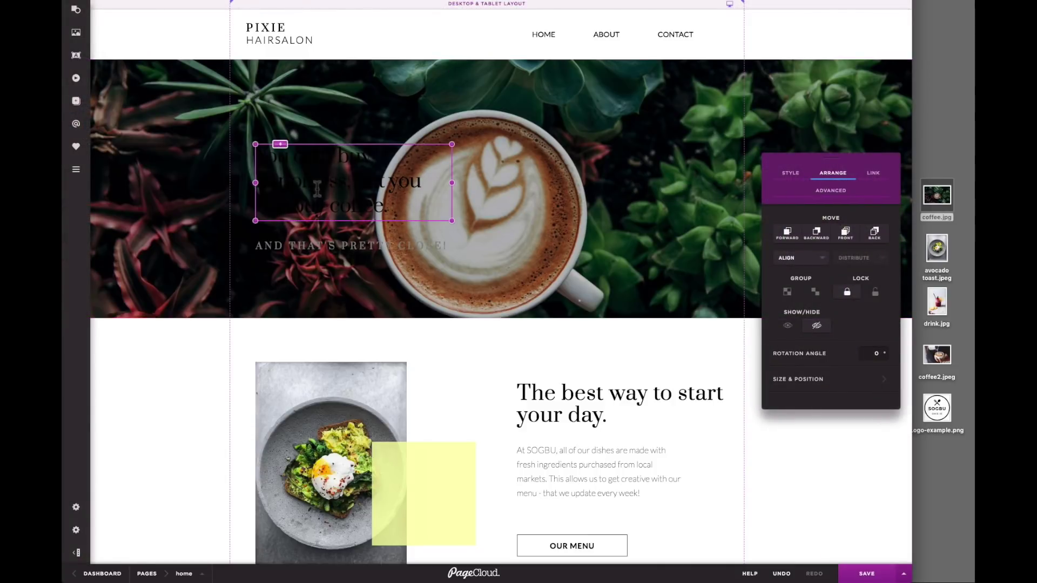
Set both the hero headline and subtitle to the white colour swatch.
{"action": "left_click", "coordinate": [320, 245], "text": "shift"}
{"action": "left_click", "coordinate": [787, 179]}
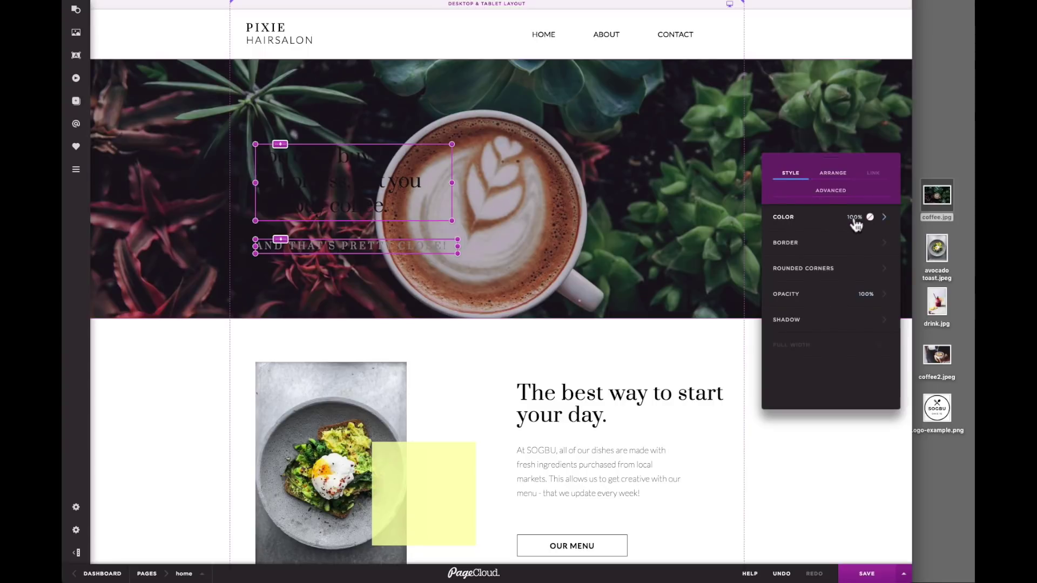
{"action": "left_click", "coordinate": [859, 222]}
{"action": "left_click", "coordinate": [796, 325]}
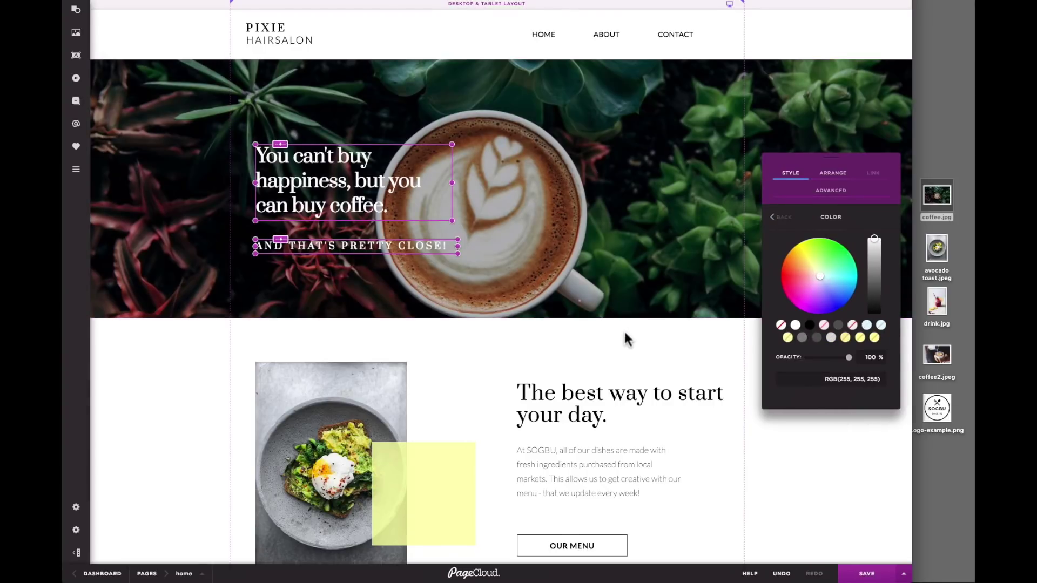
{"action": "left_click", "coordinate": [625, 341]}
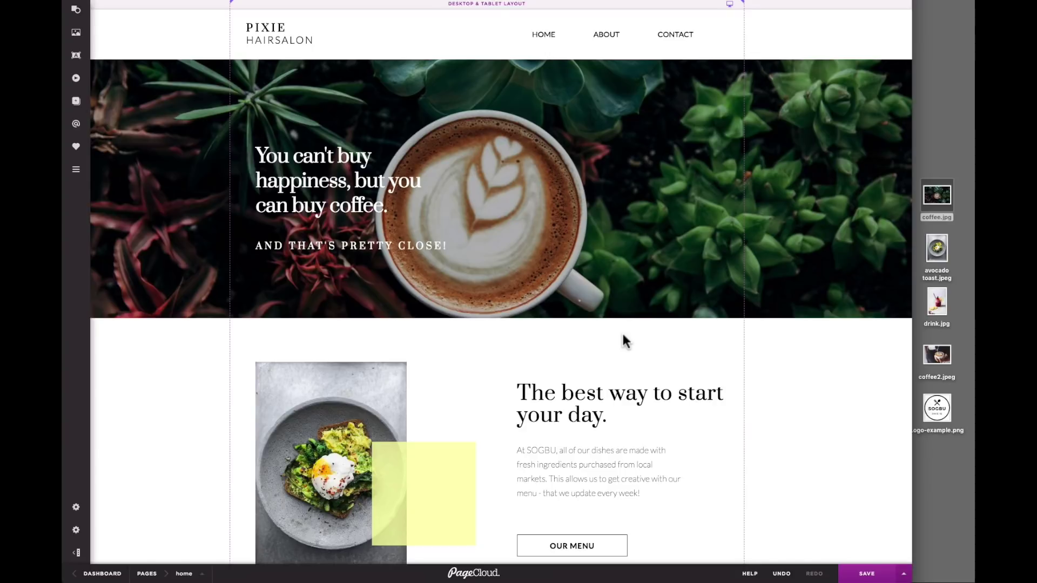
Add circular Twitter and LinkedIn social icons below the trends text.
{"action": "scroll", "coordinate": [611, 334], "scroll_direction": "down", "scroll_amount": 10}
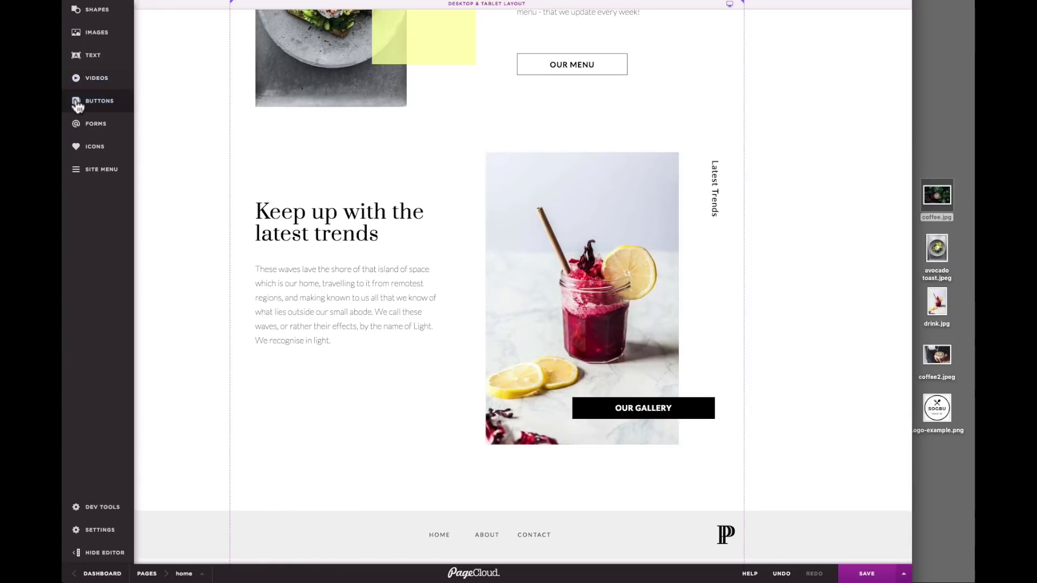
{"action": "left_click", "coordinate": [78, 106]}
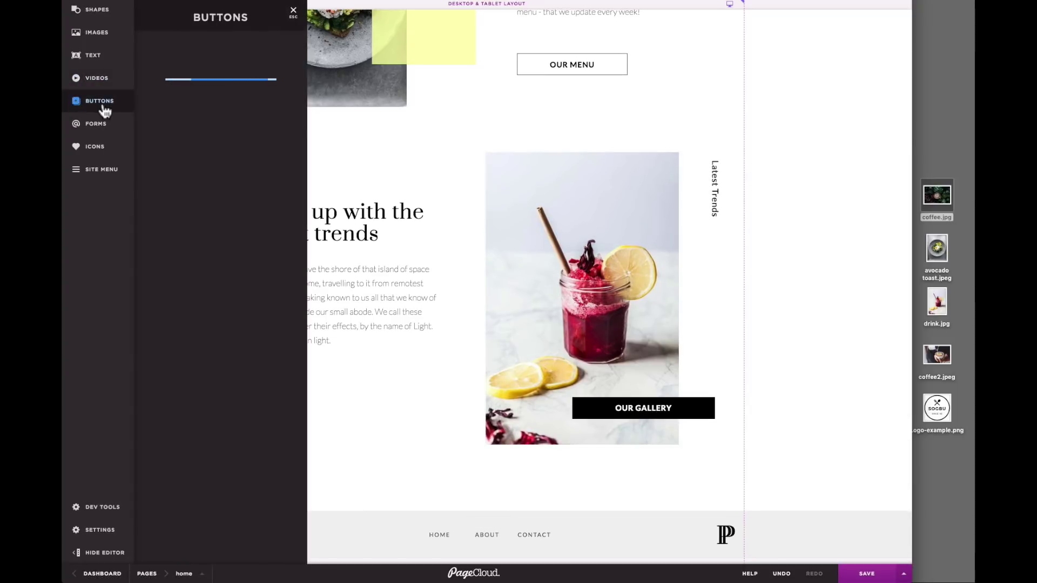
{"action": "left_click", "coordinate": [209, 96]}
{"action": "left_click_drag", "start_coordinate": [174, 151], "coordinate": [264, 377]}
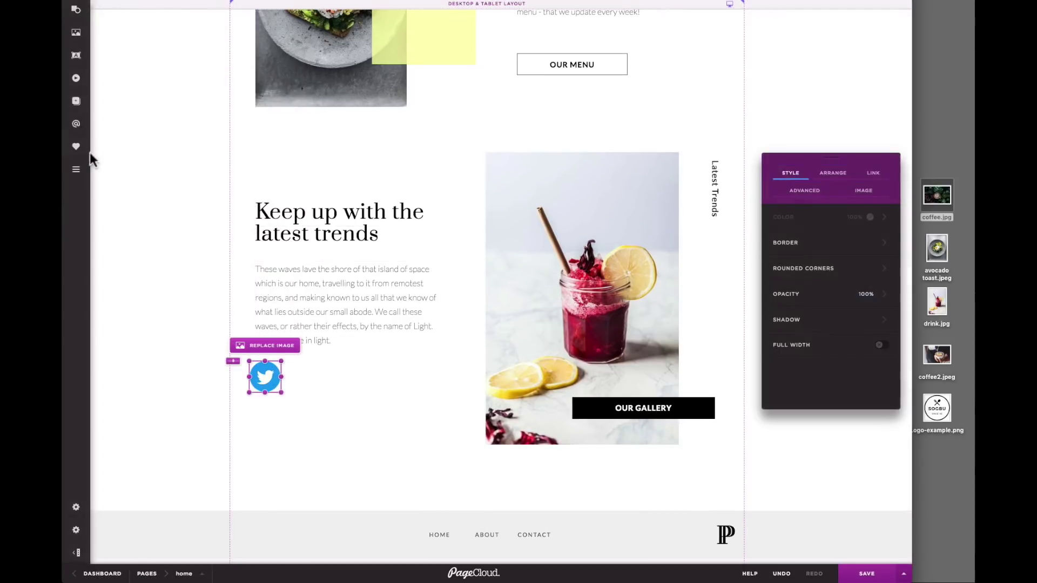
{"action": "left_click", "coordinate": [77, 101]}
{"action": "left_click", "coordinate": [216, 90]}
{"action": "left_click_drag", "start_coordinate": [220, 151], "coordinate": [302, 381]}
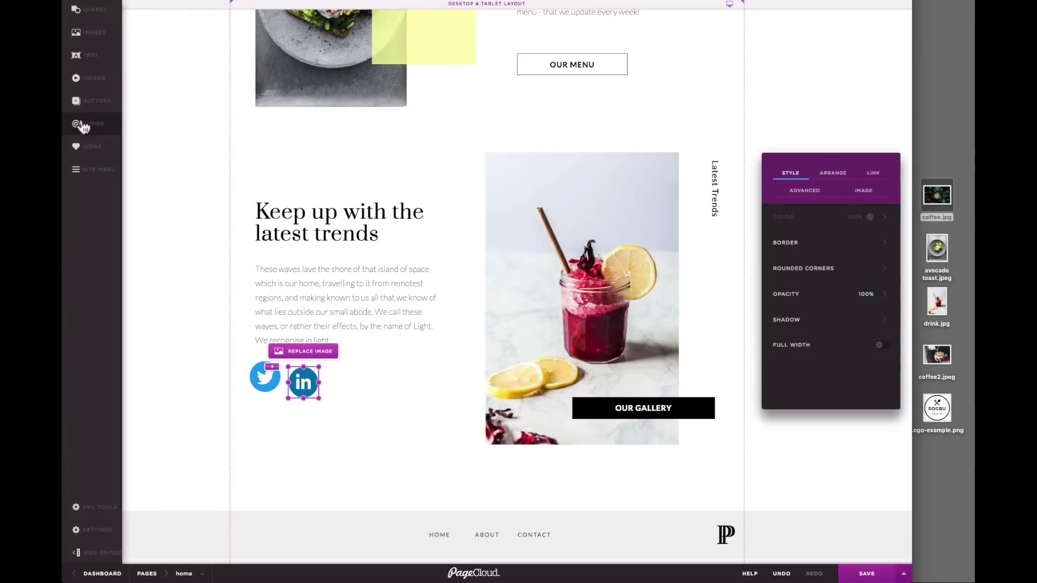
Add circular Facebook and Instagram icons beside them in the same row.
{"action": "left_click", "coordinate": [79, 101]}
{"action": "left_click", "coordinate": [220, 88]}
{"action": "left_click_drag", "start_coordinate": [252, 165], "coordinate": [351, 376]}
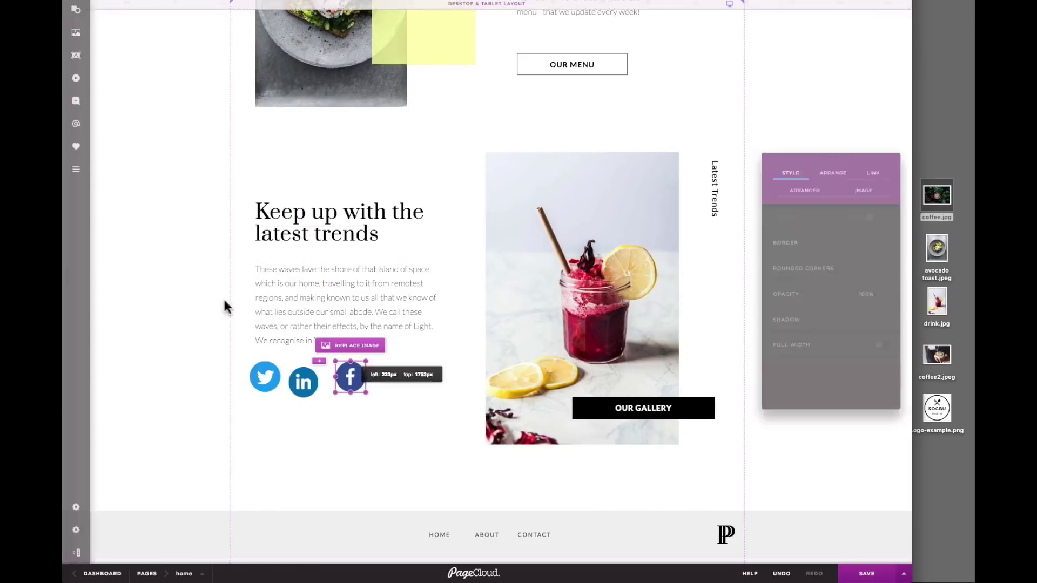
{"action": "left_click", "coordinate": [79, 101]}
{"action": "left_click", "coordinate": [221, 89]}
{"action": "left_click_drag", "start_coordinate": [175, 201], "coordinate": [391, 382]}
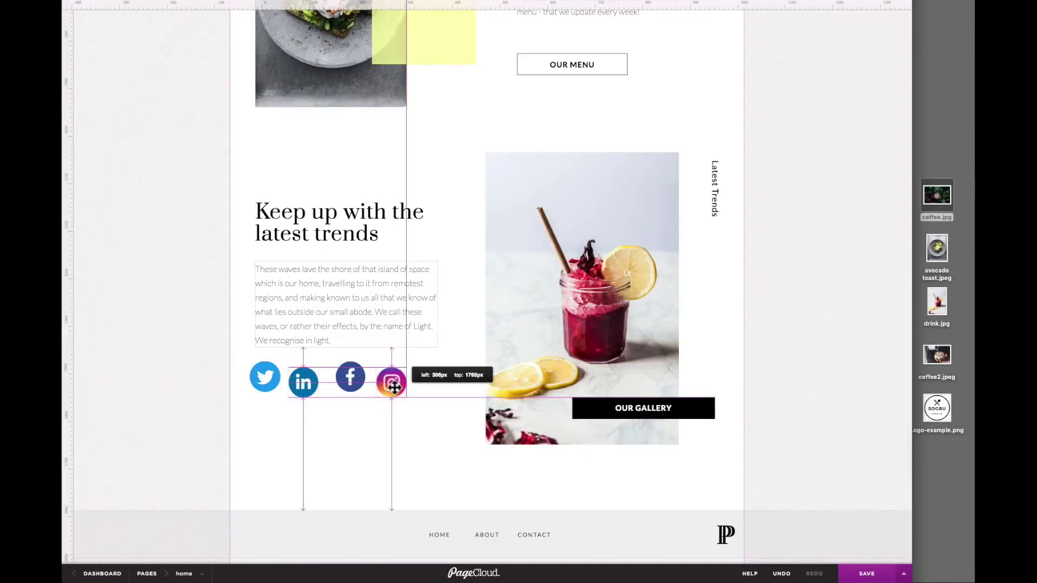
Align the four icons by their middles, distribute them evenly, group them, and shrink the group into the footer's left side.
{"action": "left_click_drag", "start_coordinate": [240, 352], "coordinate": [378, 405]}
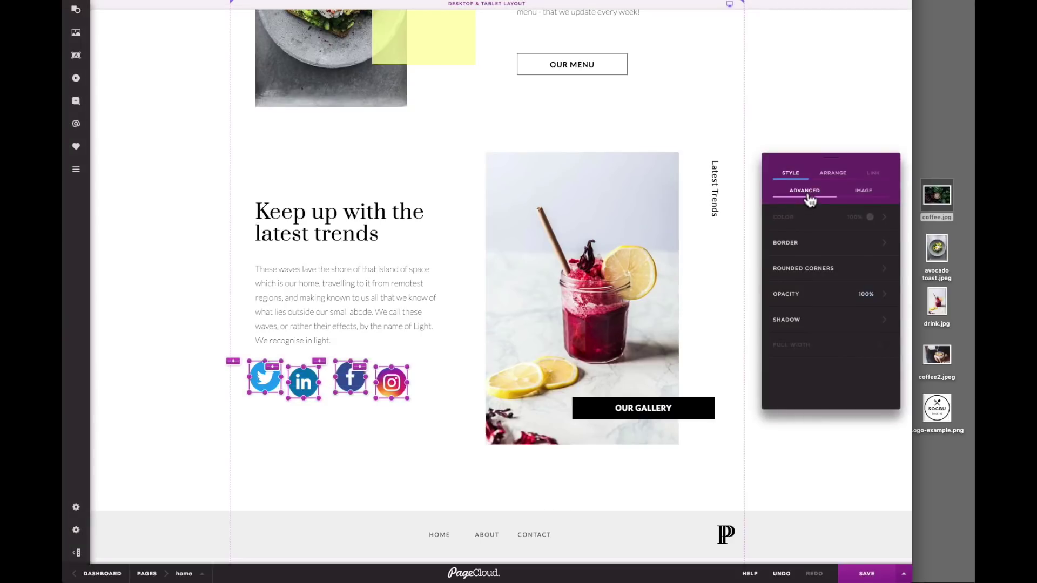
{"action": "left_click", "coordinate": [833, 172]}
{"action": "left_click", "coordinate": [800, 258]}
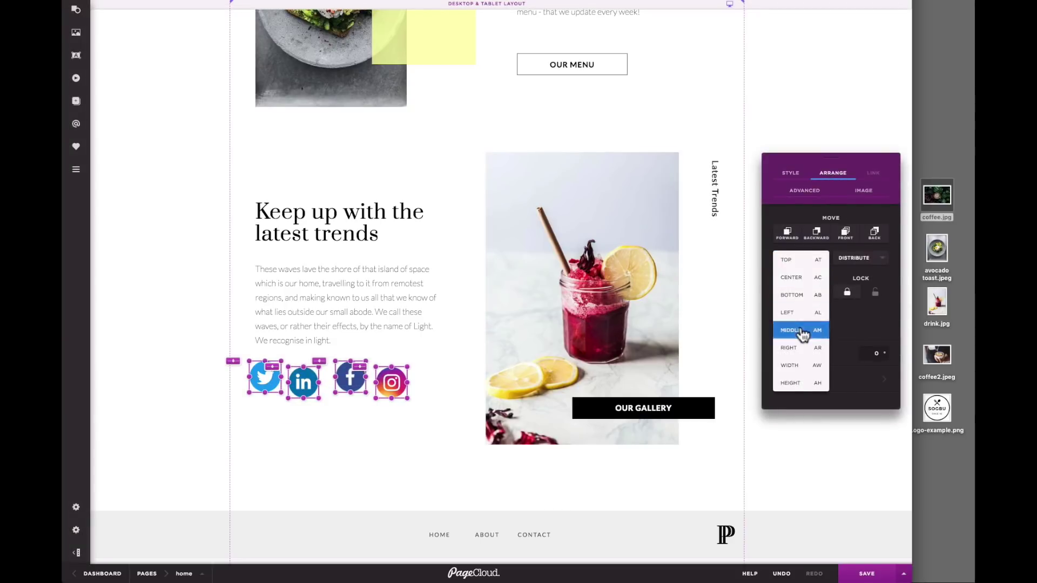
{"action": "left_click", "coordinate": [803, 332]}
{"action": "left_click", "coordinate": [859, 259]}
{"action": "left_click", "coordinate": [847, 287]}
{"action": "key", "text": "super+g"}
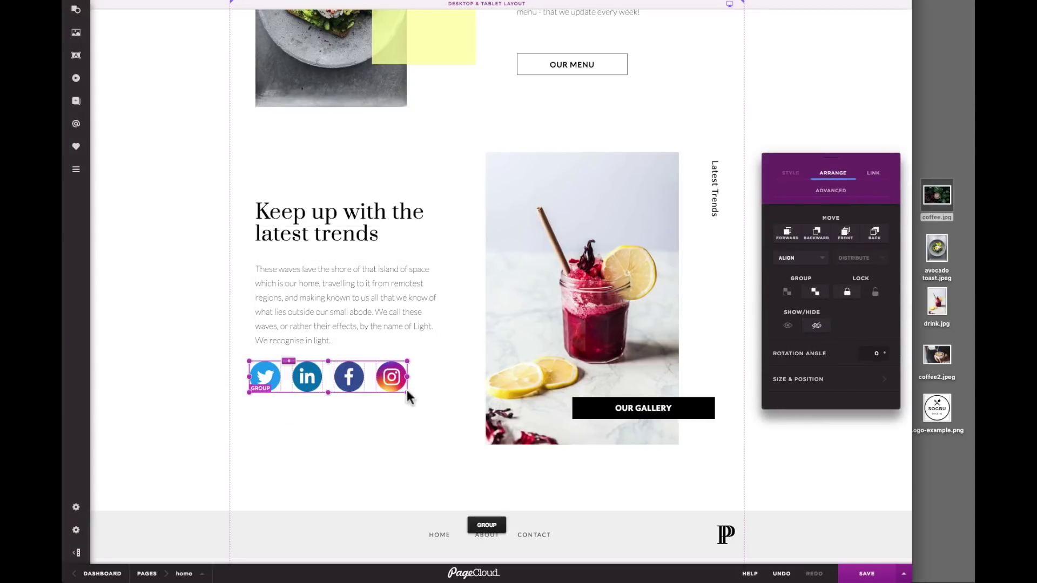
{"action": "left_click_drag", "start_coordinate": [407, 397], "coordinate": [301, 535]}
{"action": "double_click", "coordinate": [270, 532]}
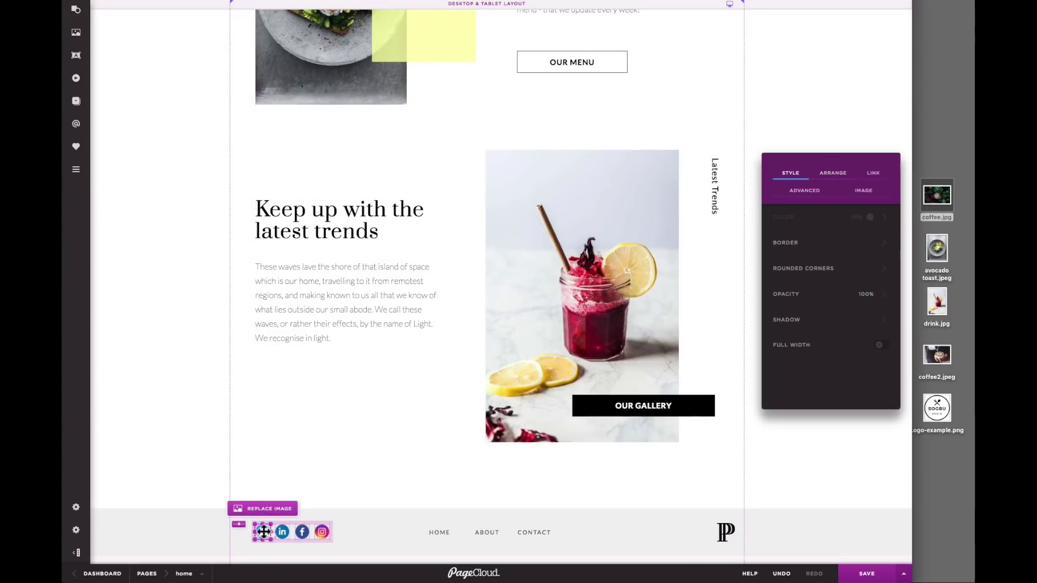
{"action": "left_click", "coordinate": [875, 177]}
{"action": "left_click", "coordinate": [830, 240]}
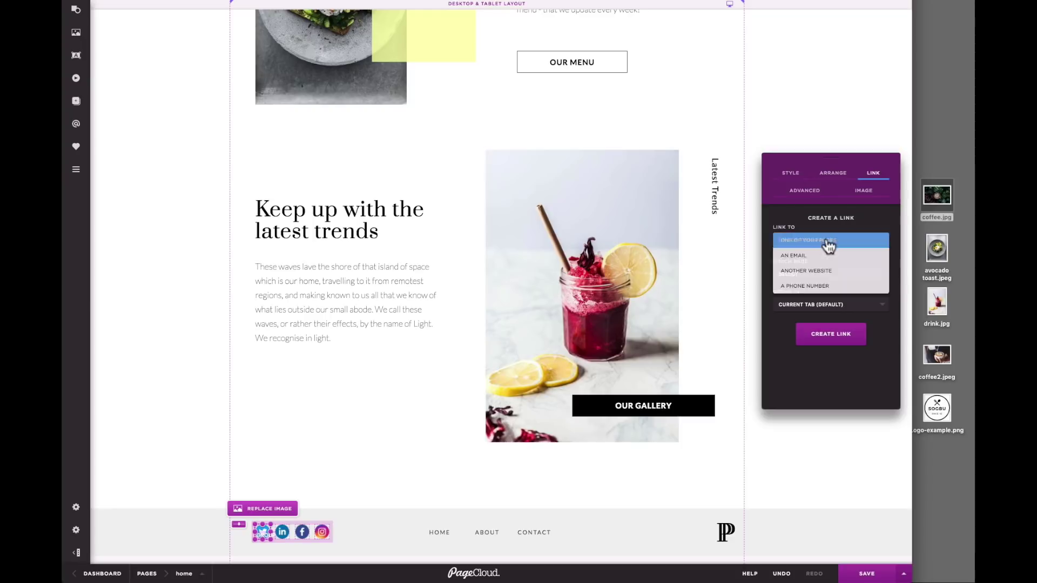
{"action": "left_click", "coordinate": [817, 270]}
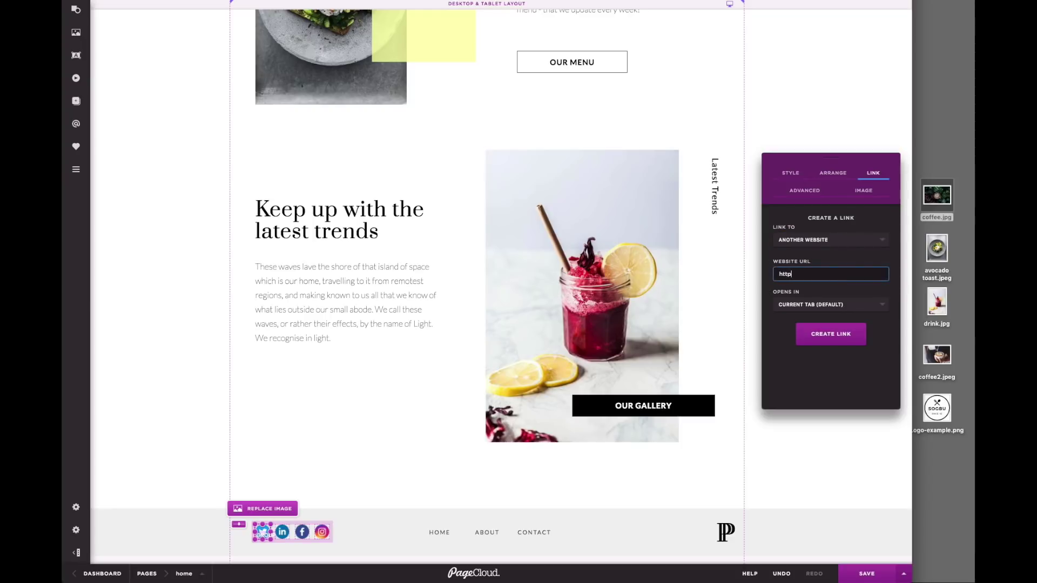
{"action": "left_click", "coordinate": [831, 334]}
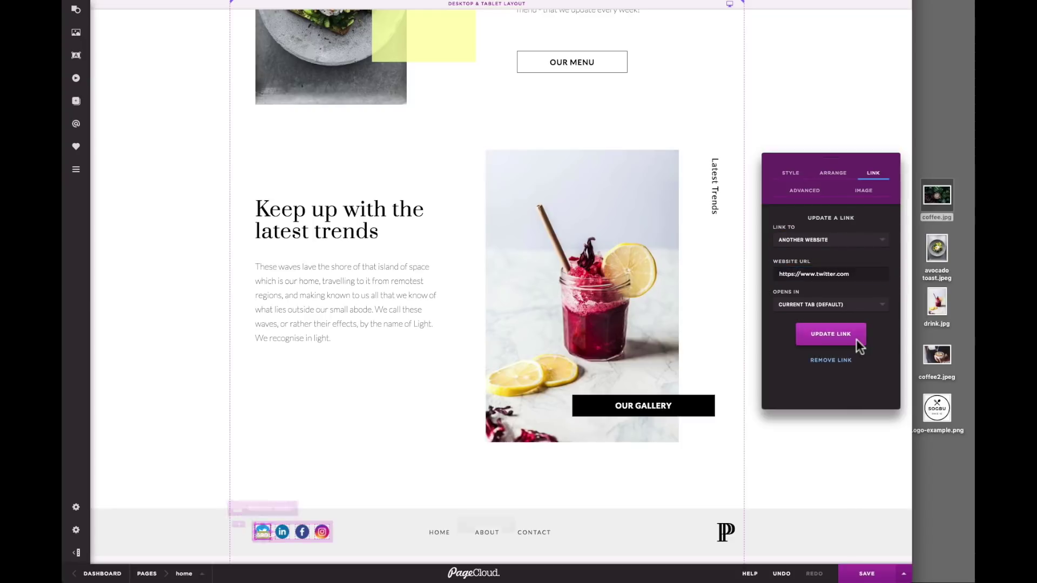
{"action": "left_click", "coordinate": [444, 388]}
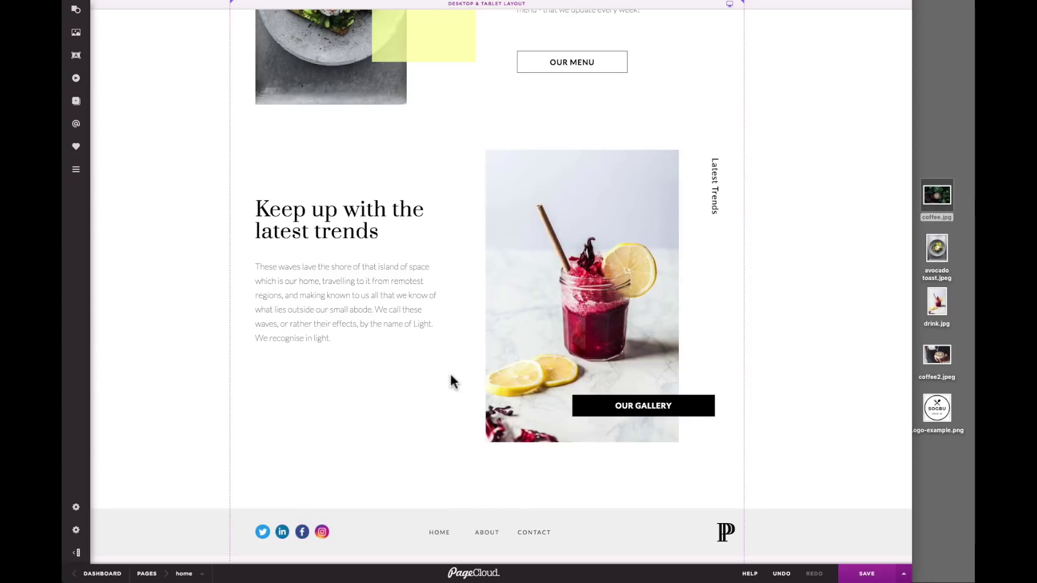
Delete the avocado photo and yellow box beside the heading.
{"action": "scroll", "coordinate": [453, 381], "scroll_direction": "up", "scroll_amount": 9}
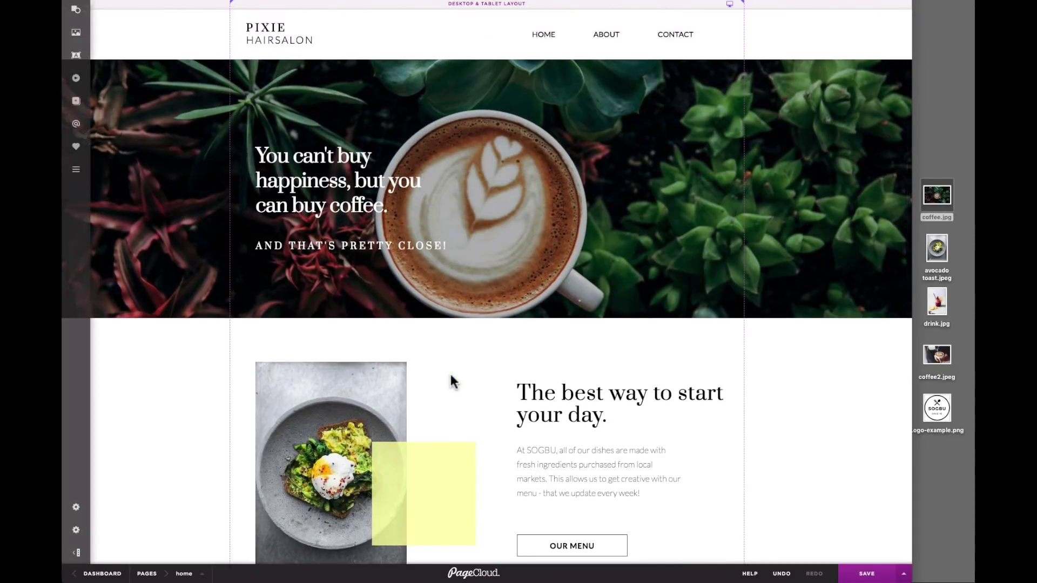
{"action": "scroll", "coordinate": [451, 378], "scroll_direction": "down", "scroll_amount": 3}
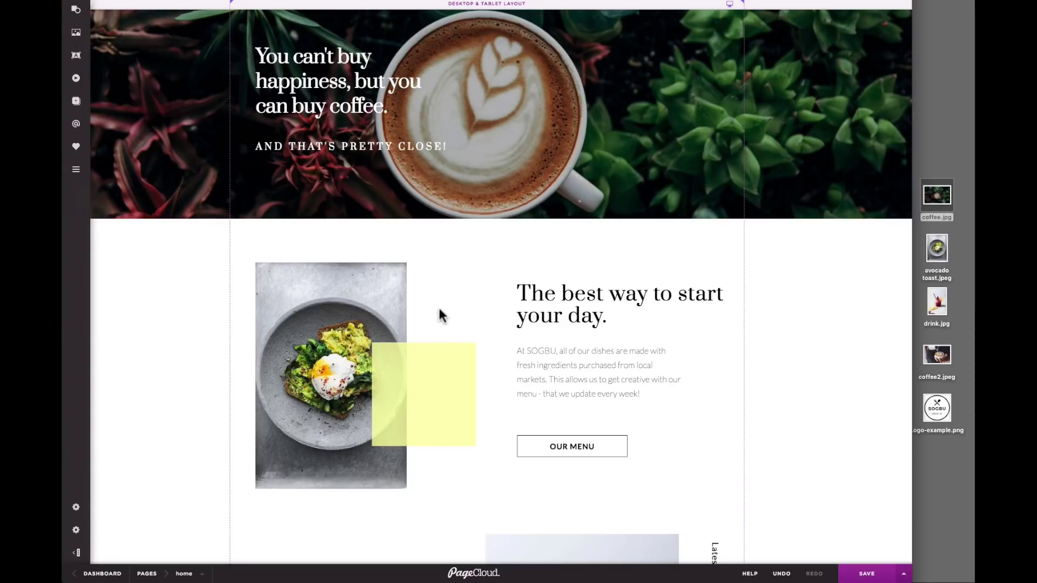
{"action": "left_click_drag", "start_coordinate": [439, 309], "coordinate": [354, 378]}
{"action": "key", "text": "Delete"}
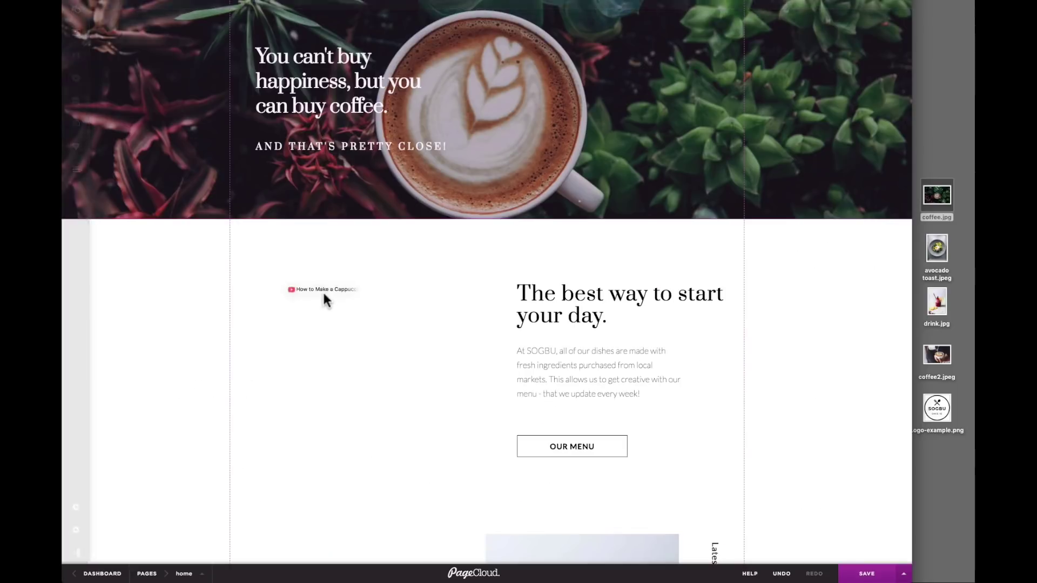
Embed the YouTube latte-art video, resized beside 'The best way to start your day.'.
{"action": "left_click_drag", "start_coordinate": [323, 291], "coordinate": [473, 371]}
{"action": "left_click_drag", "start_coordinate": [657, 369], "coordinate": [442, 353]}
{"action": "left_click", "coordinate": [864, 193]}
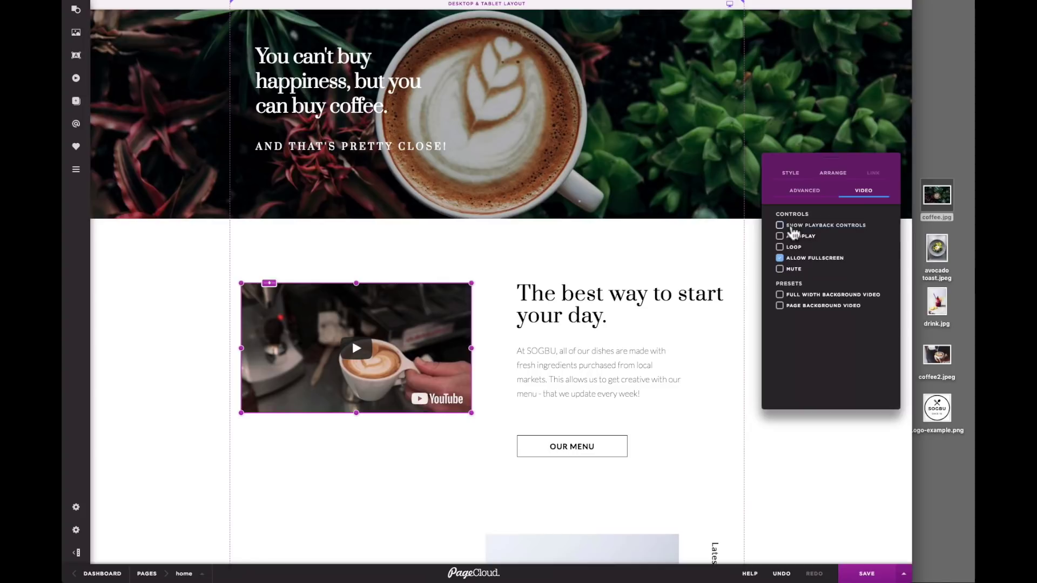
{"action": "left_click", "coordinate": [432, 432]}
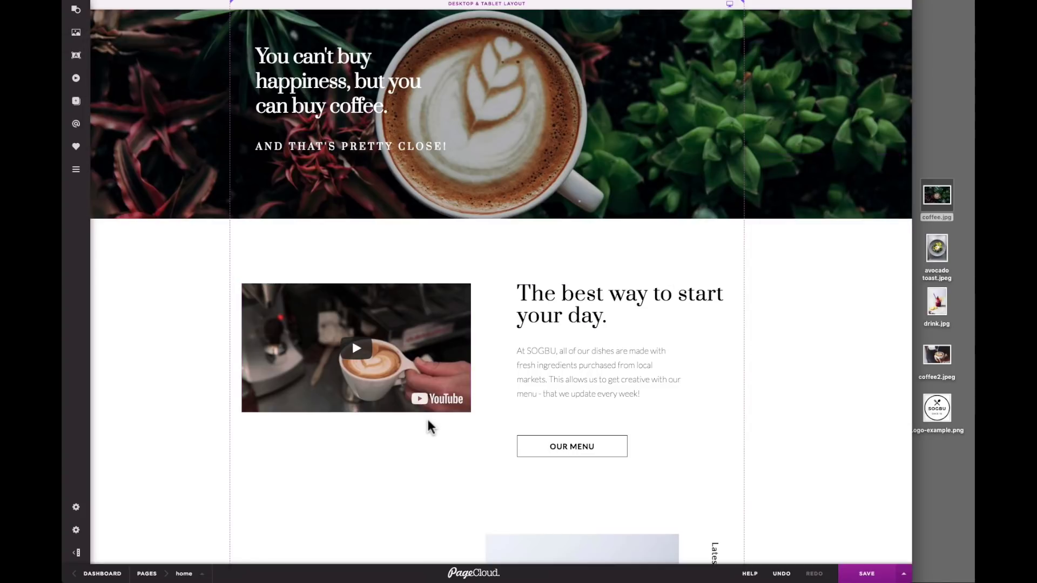
{"action": "scroll", "coordinate": [430, 426], "scroll_direction": "up", "scroll_amount": 3}
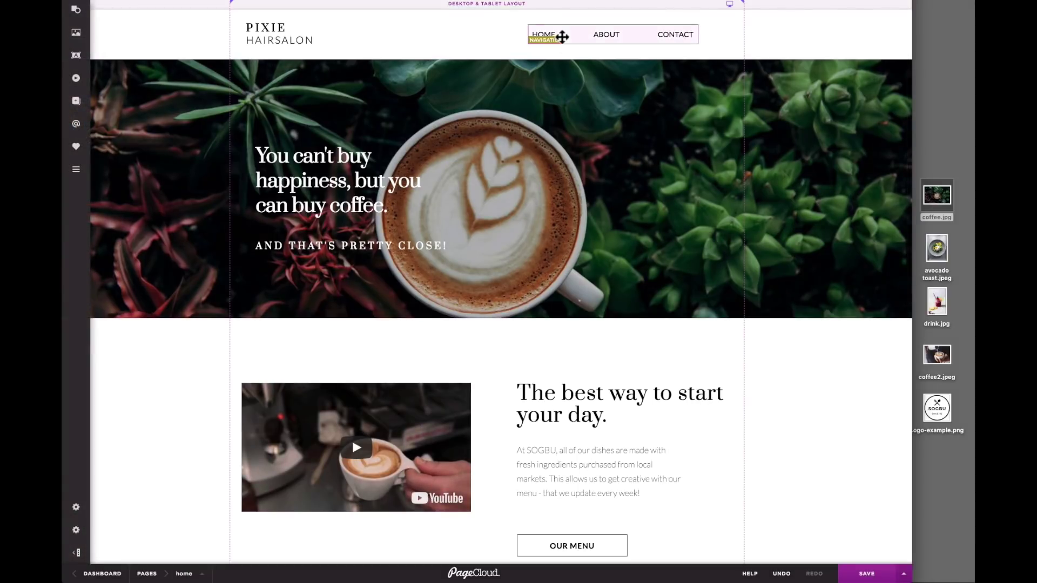
Keep the Standard menu layout and set the navigation spacing to Narrow.
{"action": "left_click", "coordinate": [557, 34]}
{"action": "left_click", "coordinate": [822, 252]}
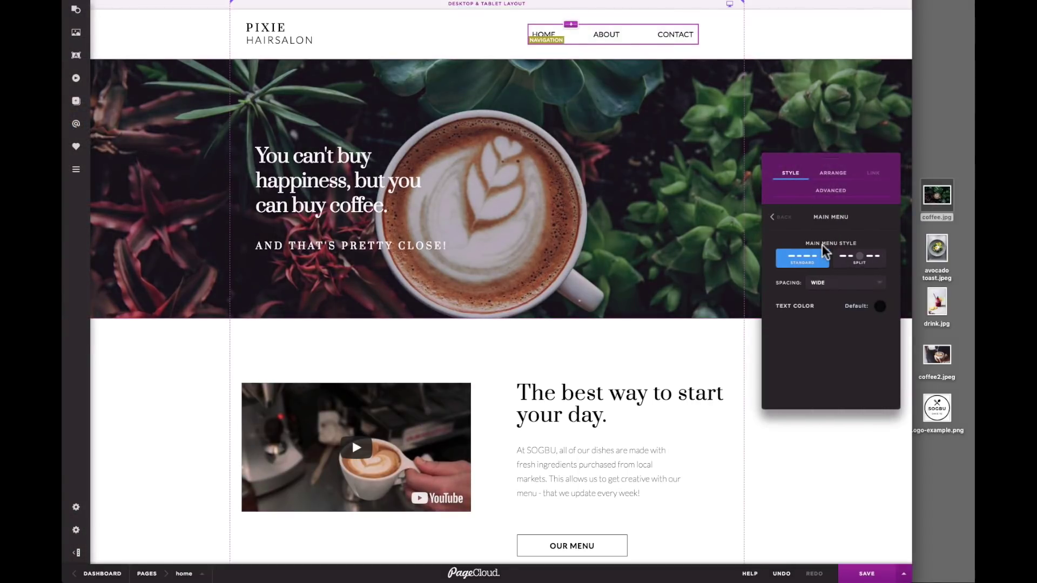
{"action": "left_click", "coordinate": [854, 260]}
{"action": "left_click", "coordinate": [810, 265]}
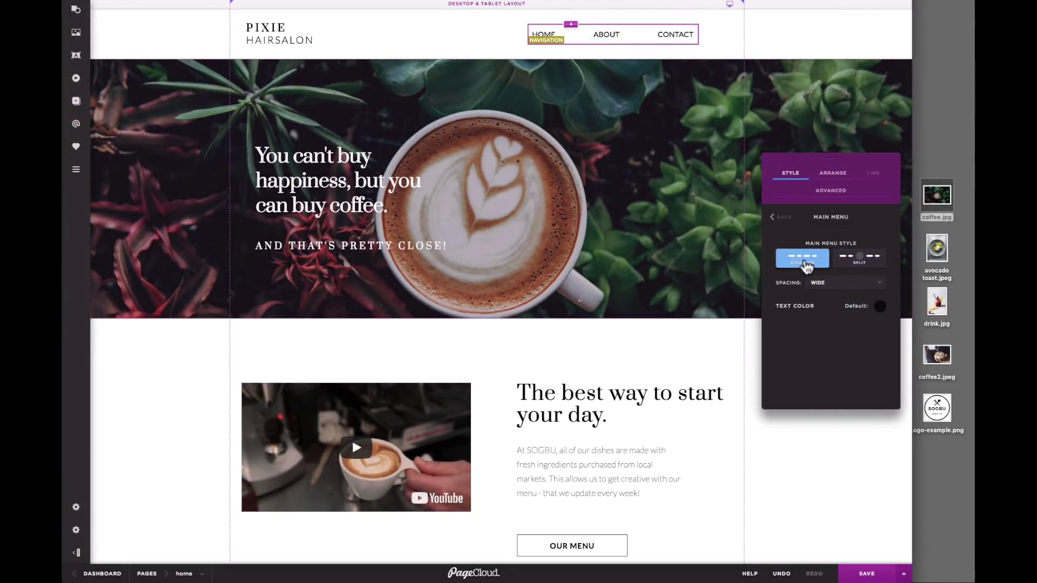
{"action": "left_click", "coordinate": [832, 283]}
{"action": "left_click", "coordinate": [836, 290]}
Review the menu's text colour and font settings, then open Edit Menu Links.
{"action": "left_click", "coordinate": [861, 306]}
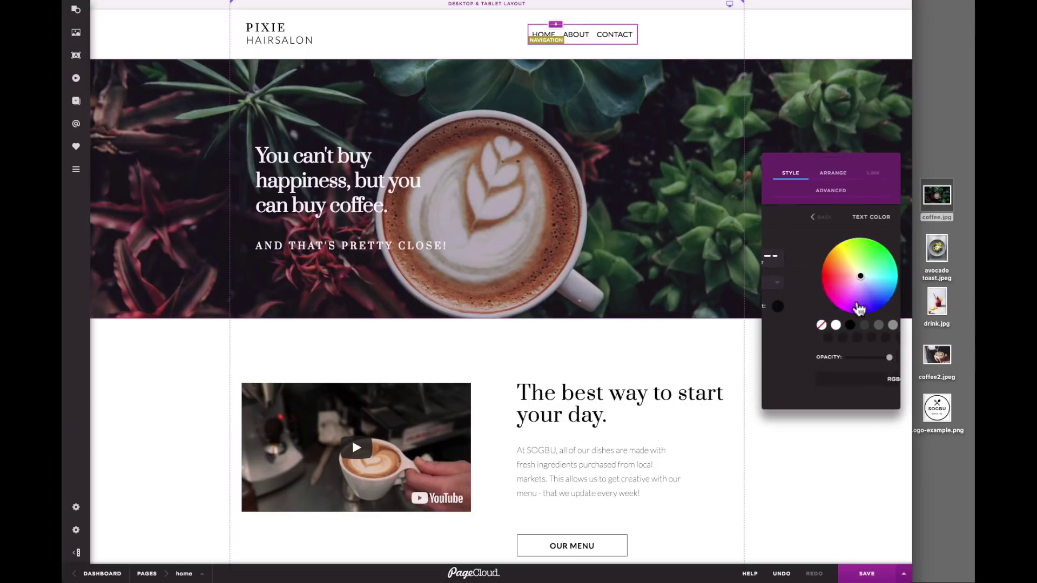
{"action": "left_click", "coordinate": [784, 221]}
{"action": "left_click", "coordinate": [784, 222]}
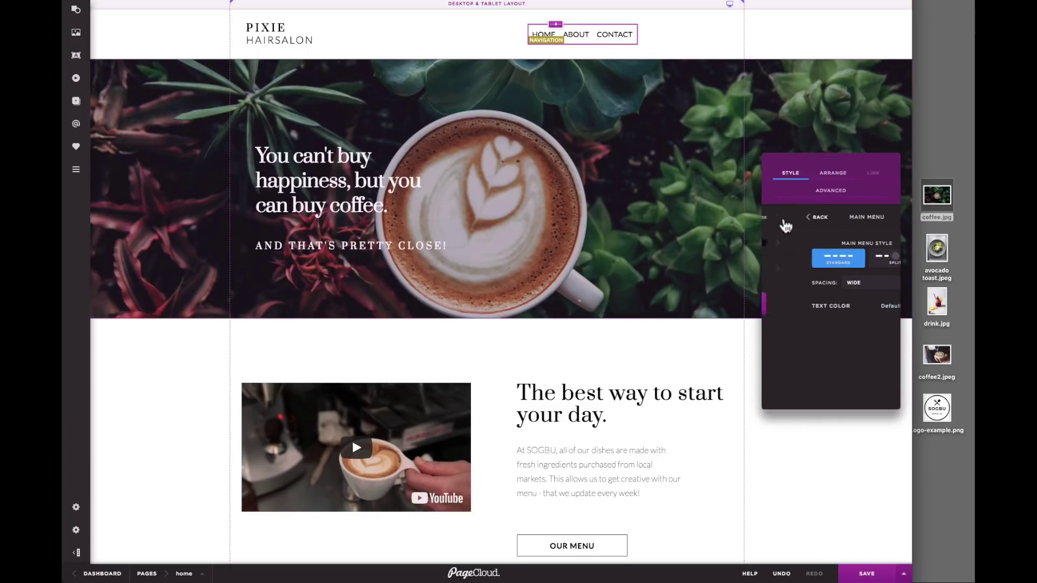
{"action": "left_click", "coordinate": [784, 221]}
{"action": "left_click", "coordinate": [787, 219]}
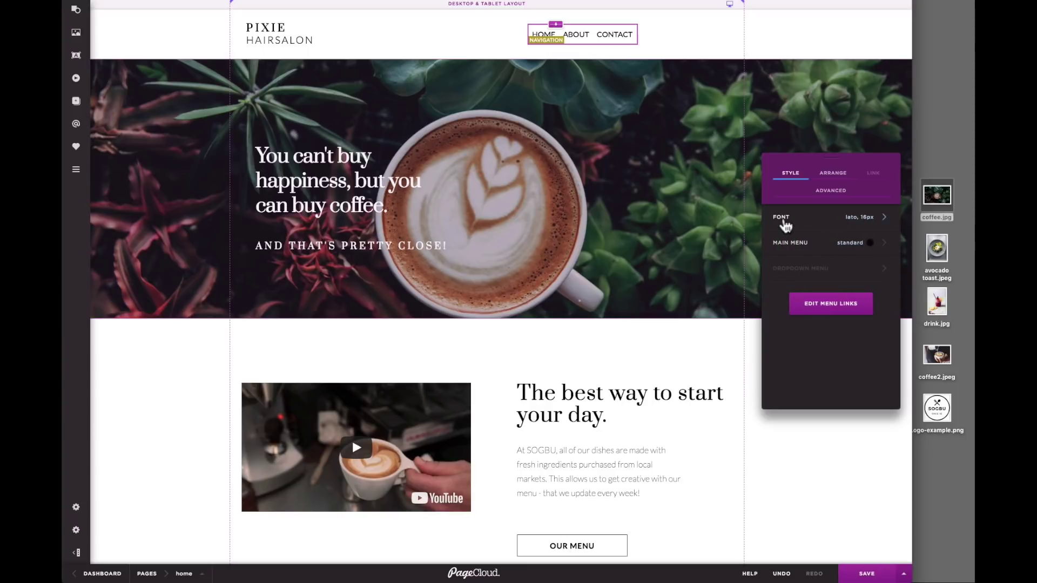
{"action": "left_click", "coordinate": [815, 304]}
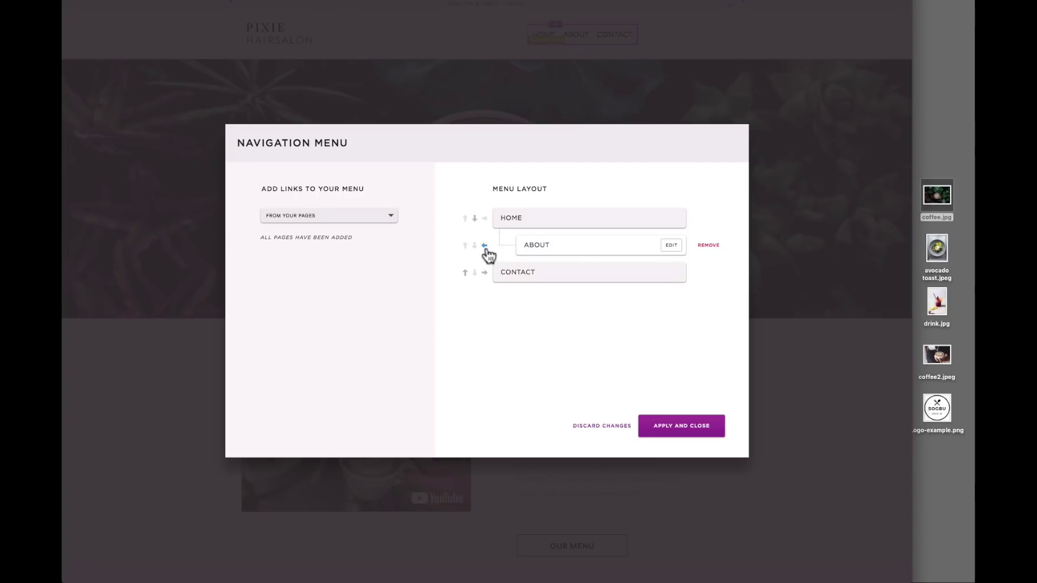
Look over the available link types, then discard changes to the navigation menu.
{"action": "left_click", "coordinate": [388, 217]}
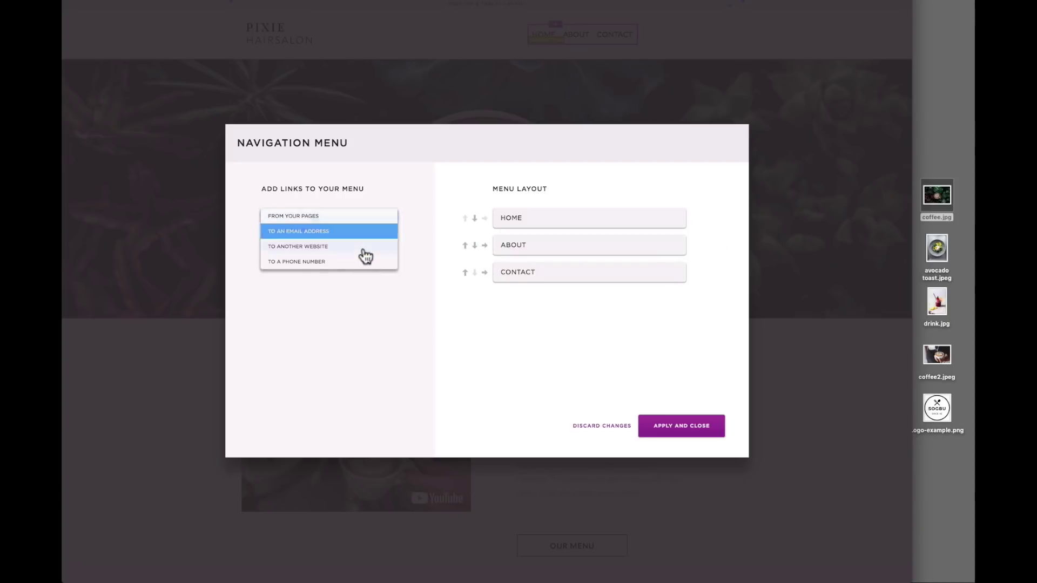
{"action": "left_click", "coordinate": [609, 424]}
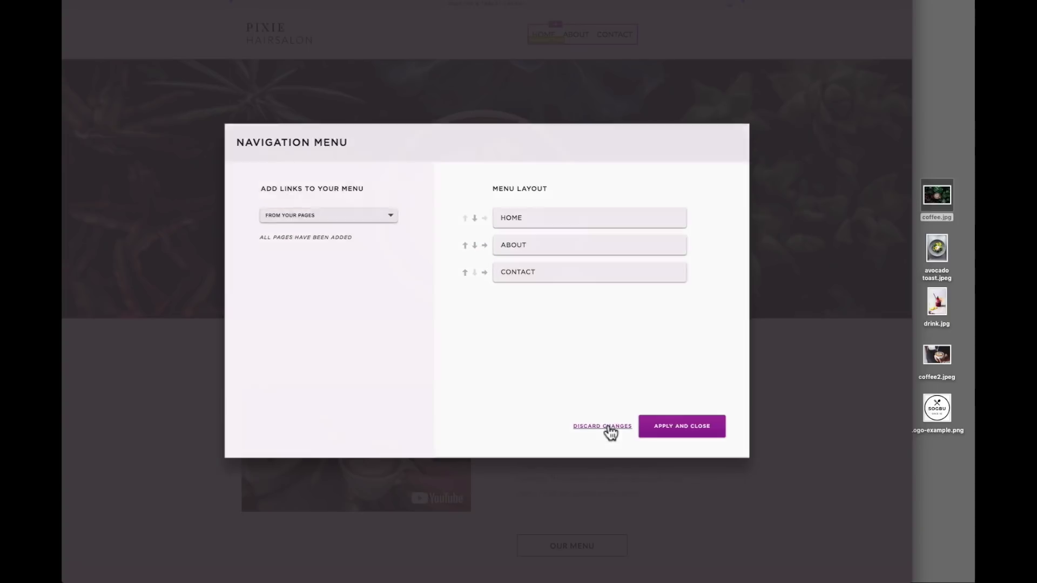
{"action": "left_click", "coordinate": [608, 426]}
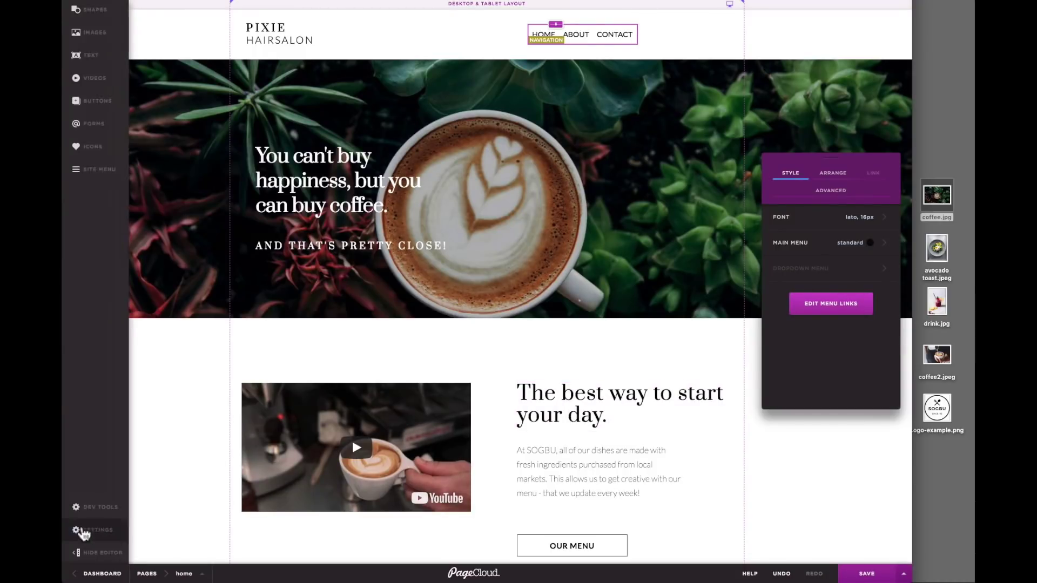
Show the Mobile tab of the home page's Page Settings.
{"action": "left_click", "coordinate": [76, 530]}
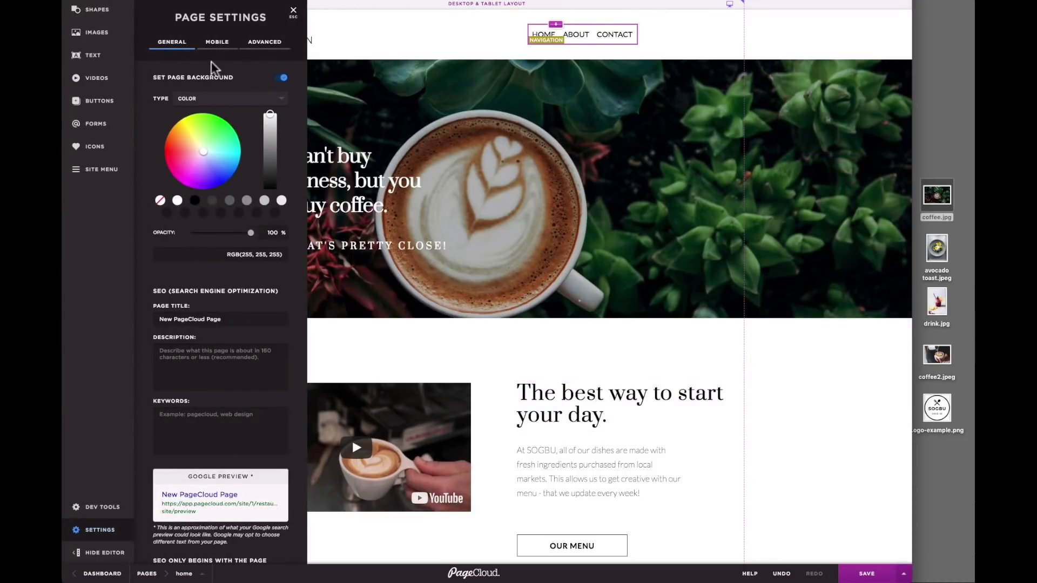
{"action": "left_click", "coordinate": [216, 44]}
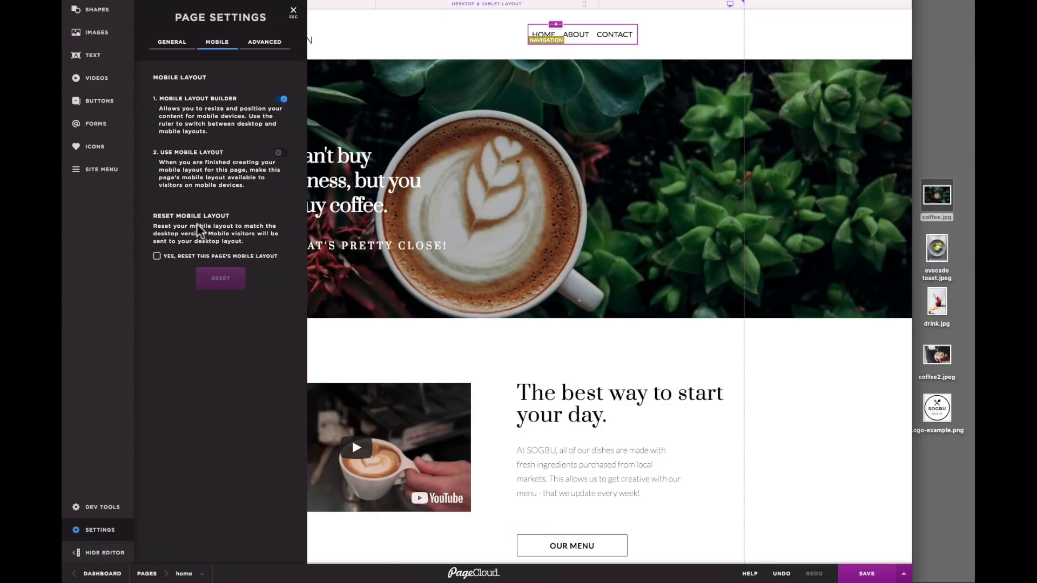
Dismiss Page Settings to return to the home page editor.
{"action": "left_click", "coordinate": [293, 10]}
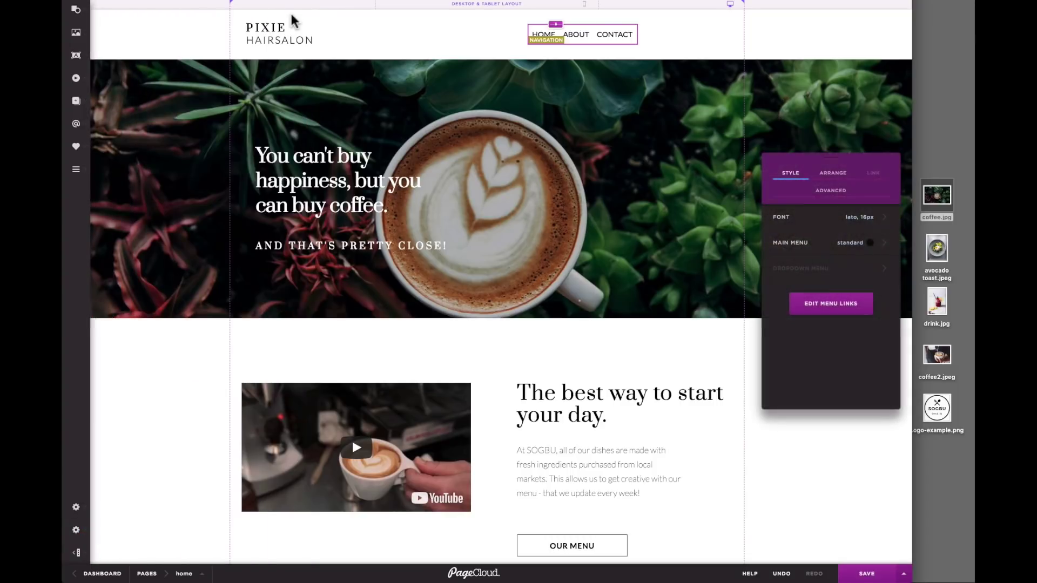